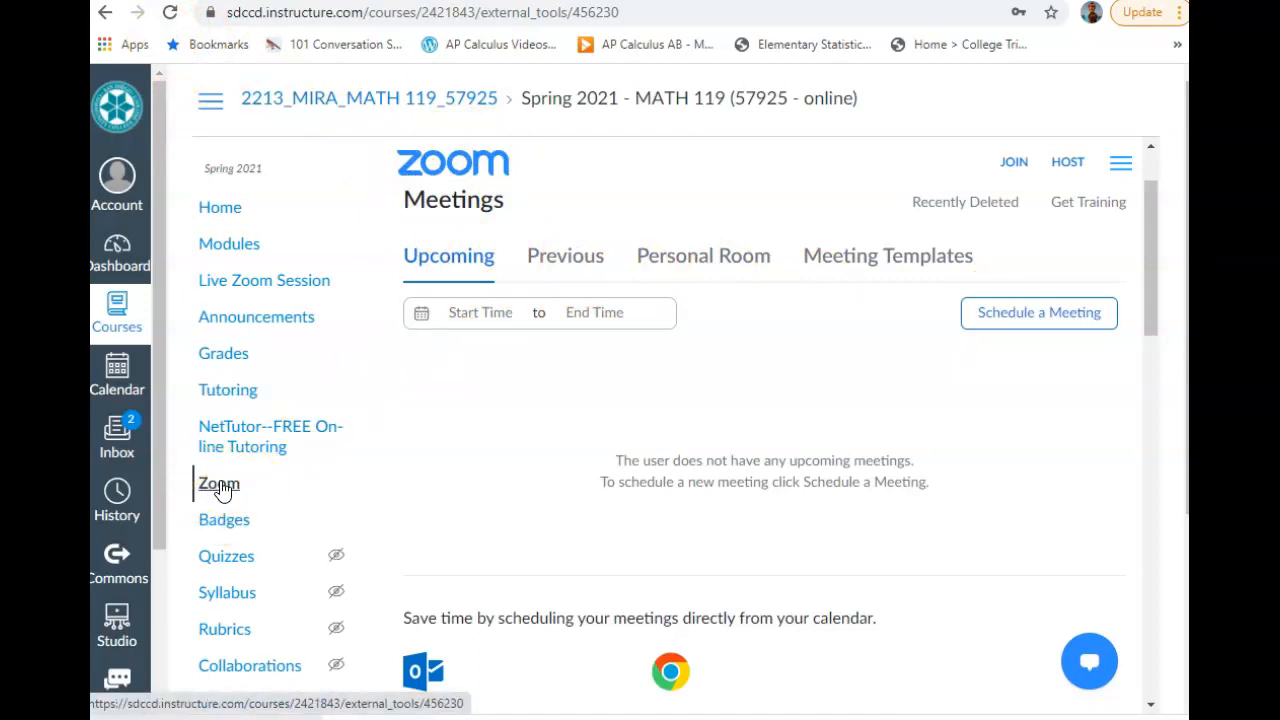
Start scheduling a new Zoom meeting and set its topic to "Meeting Template".
{"action": "left_click", "coordinate": [1012, 333]}
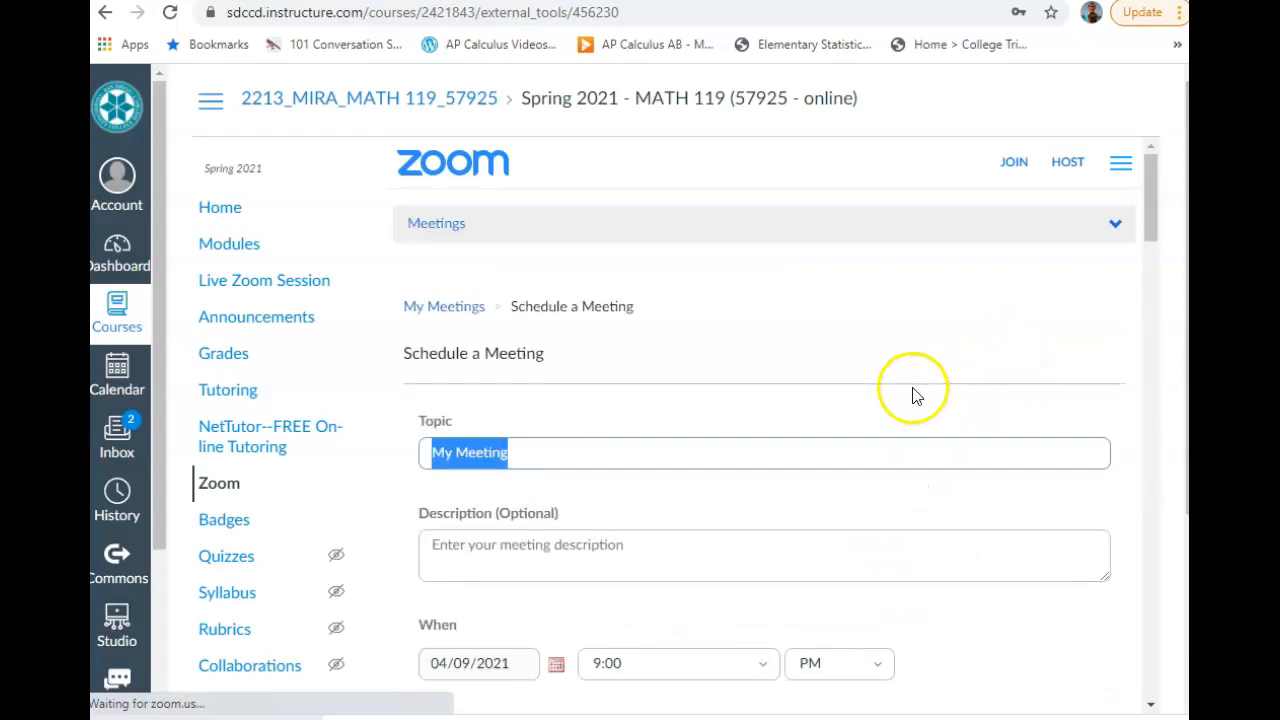
{"action": "double_click", "coordinate": [510, 455]}
{"action": "left_click_drag", "start_coordinate": [510, 455], "coordinate": [420, 452]}
{"action": "type", "text": "M"}
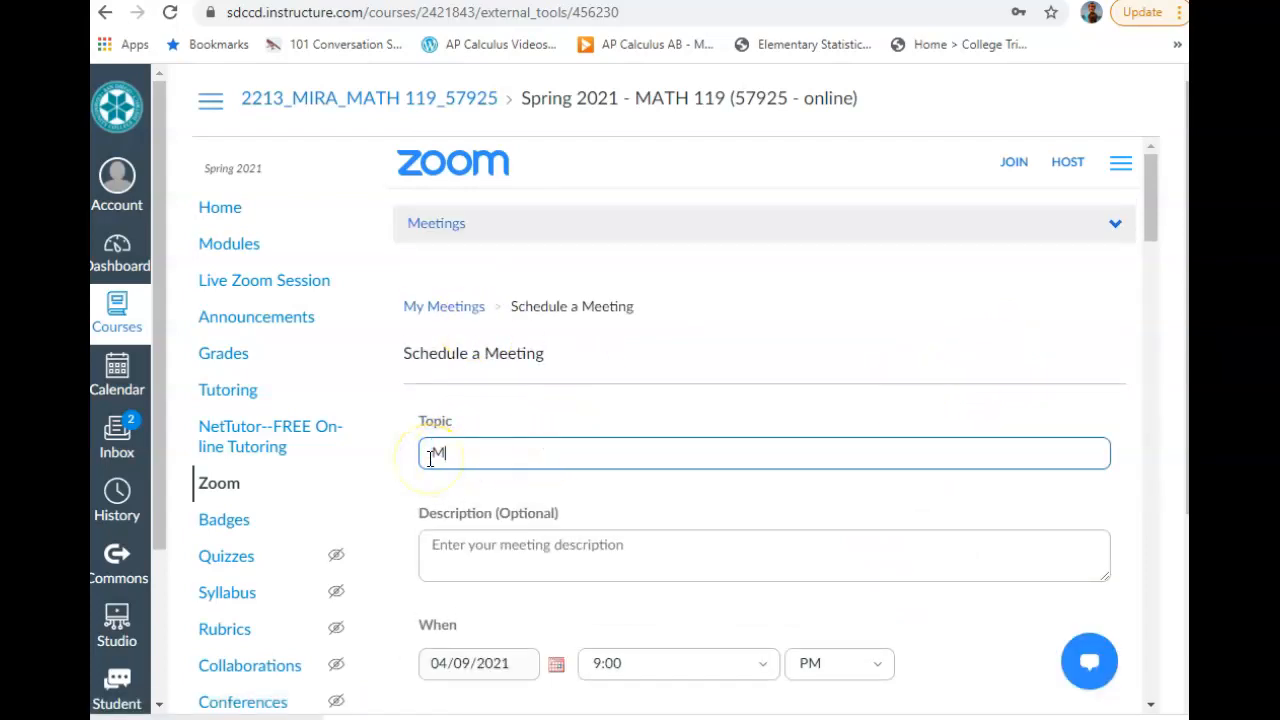
{"action": "type", "text": "eeting Template"}
Keep the default date, duration, security and recording options for the meeting, leave the meeting type blank, and save it.
{"action": "scroll", "coordinate": [606, 375], "scroll_direction": "down", "scroll_amount": 2}
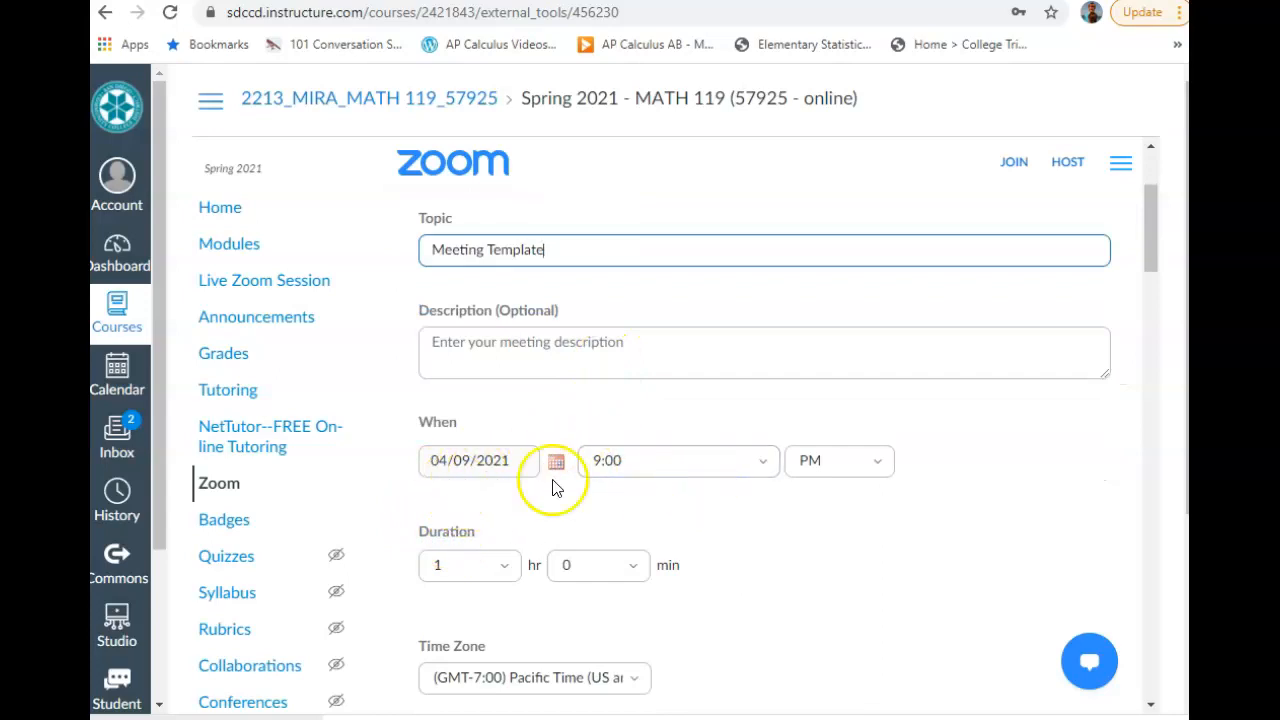
{"action": "scroll", "coordinate": [680, 534], "scroll_direction": "down", "scroll_amount": 1}
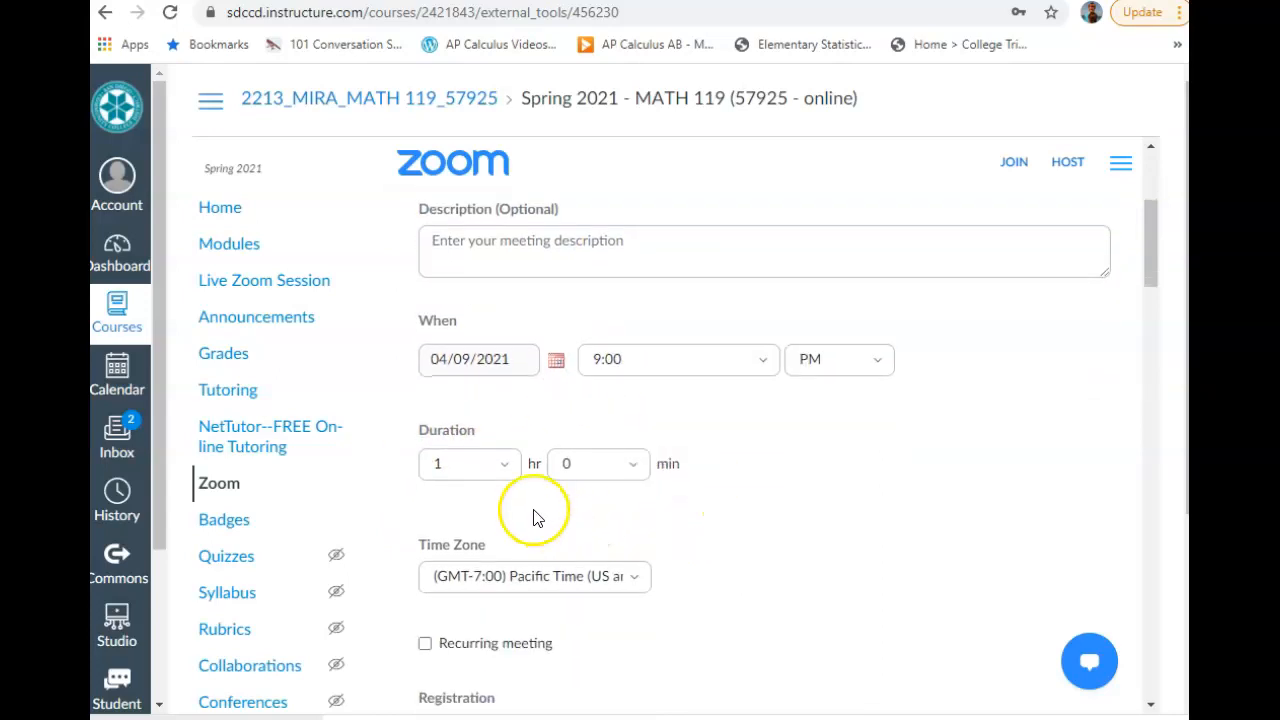
{"action": "scroll", "coordinate": [791, 523], "scroll_direction": "down", "scroll_amount": 2}
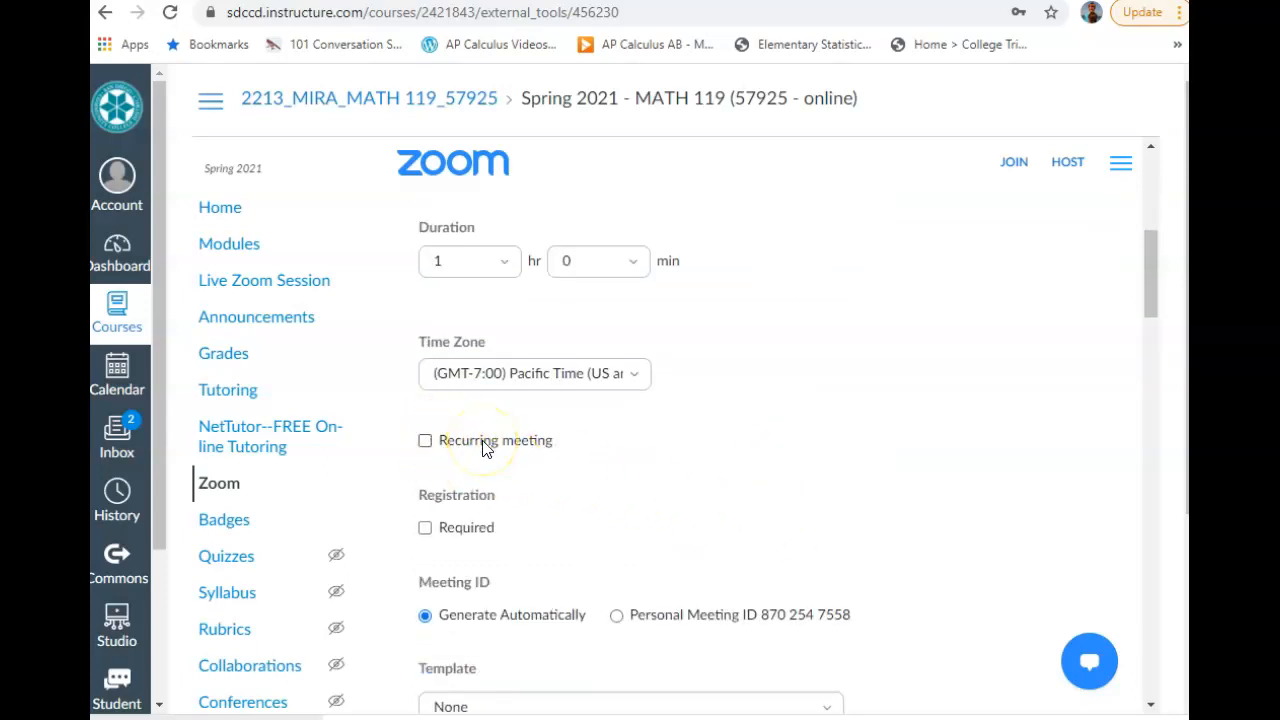
{"action": "scroll", "coordinate": [563, 468], "scroll_direction": "down", "scroll_amount": 2}
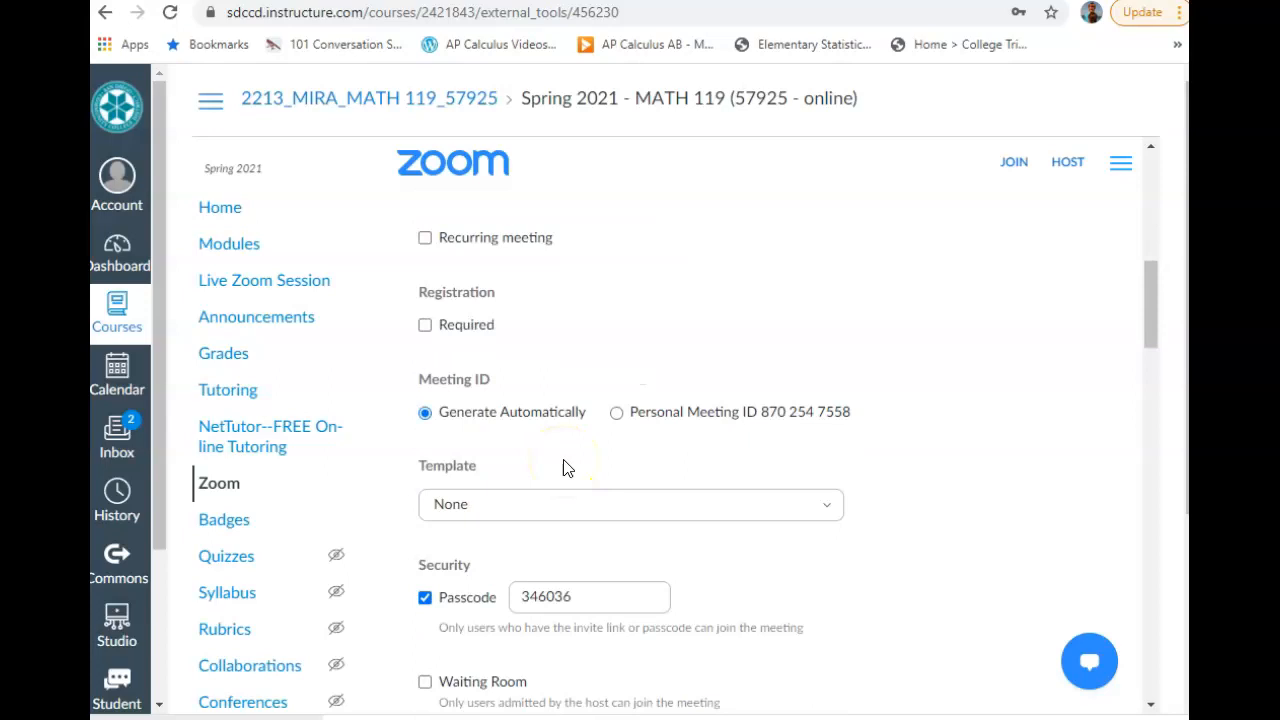
{"action": "scroll", "coordinate": [563, 468], "scroll_direction": "down", "scroll_amount": 1}
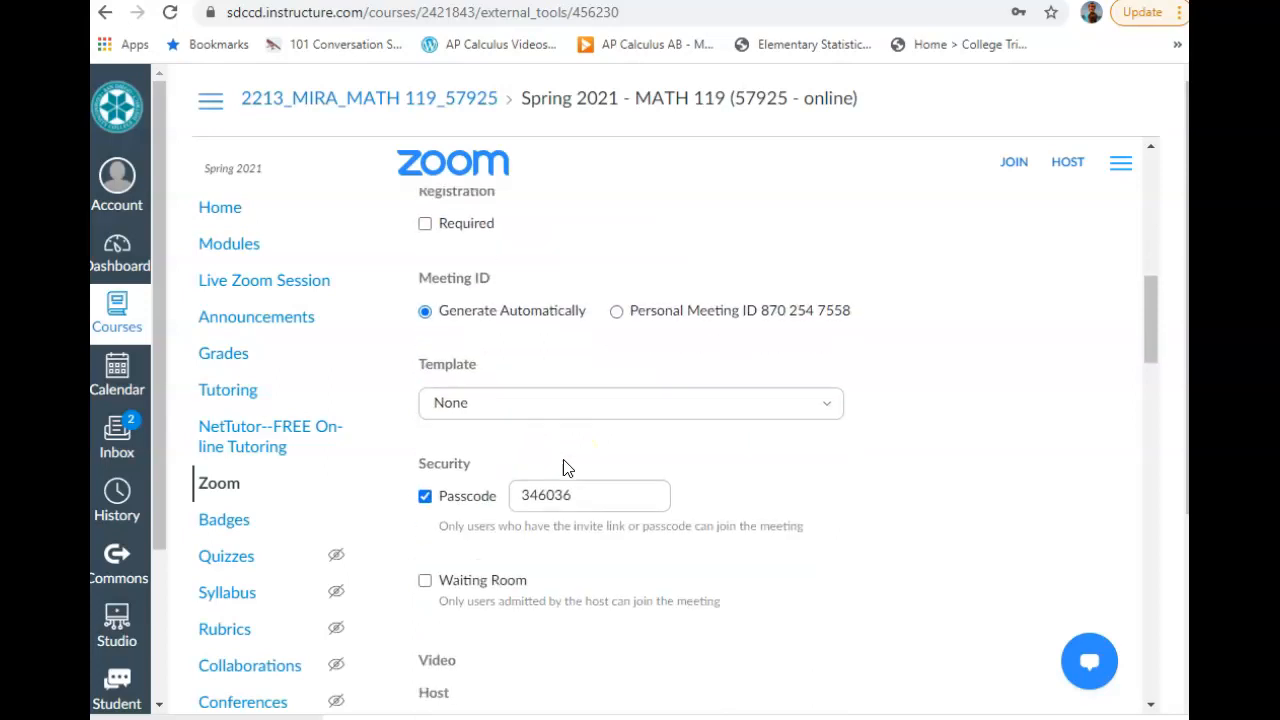
{"action": "scroll", "coordinate": [600, 451], "scroll_direction": "down", "scroll_amount": 2}
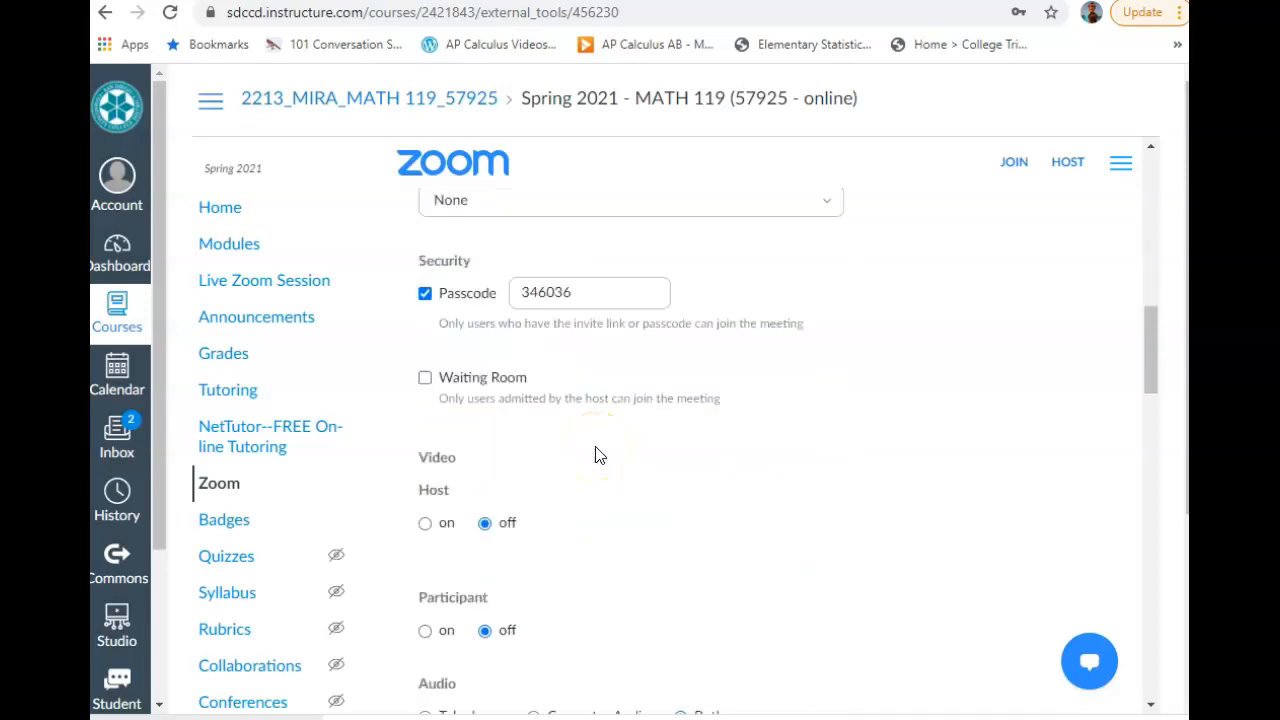
{"action": "scroll", "coordinate": [598, 455], "scroll_direction": "down", "scroll_amount": 6}
{"action": "scroll", "coordinate": [598, 455], "scroll_direction": "down", "scroll_amount": 3}
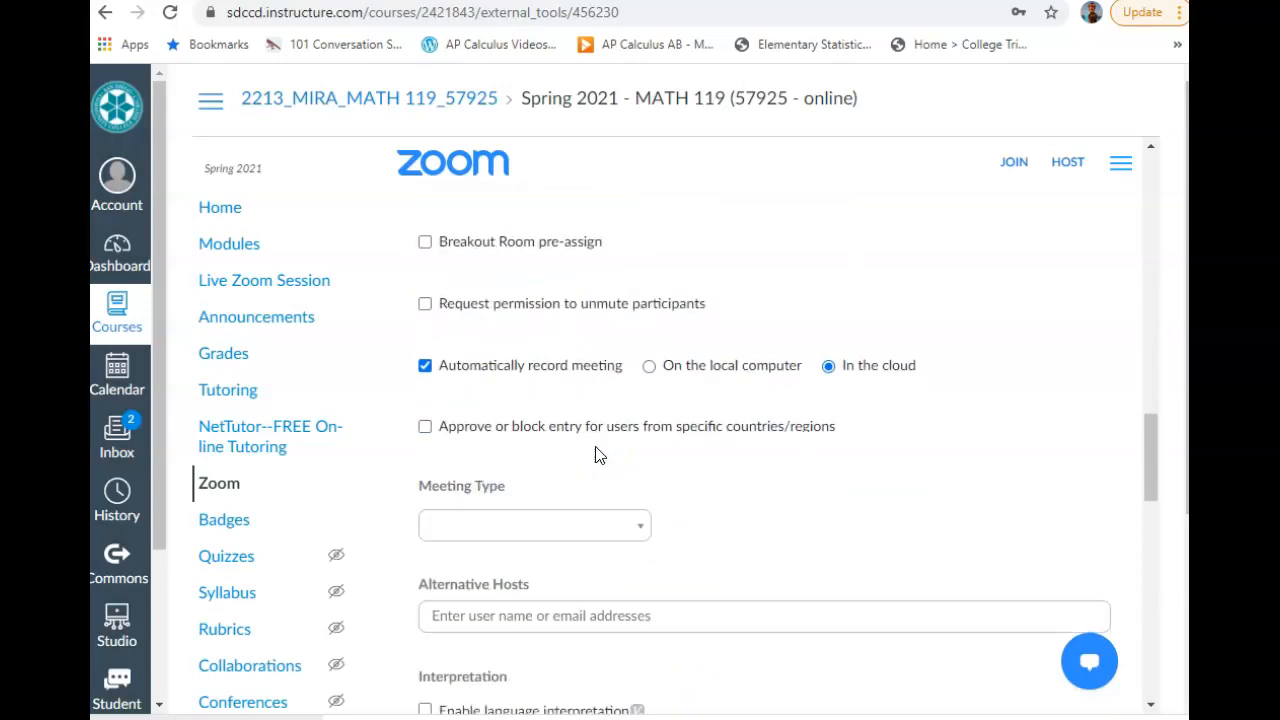
{"action": "left_click", "coordinate": [634, 323]}
{"action": "left_click", "coordinate": [729, 324]}
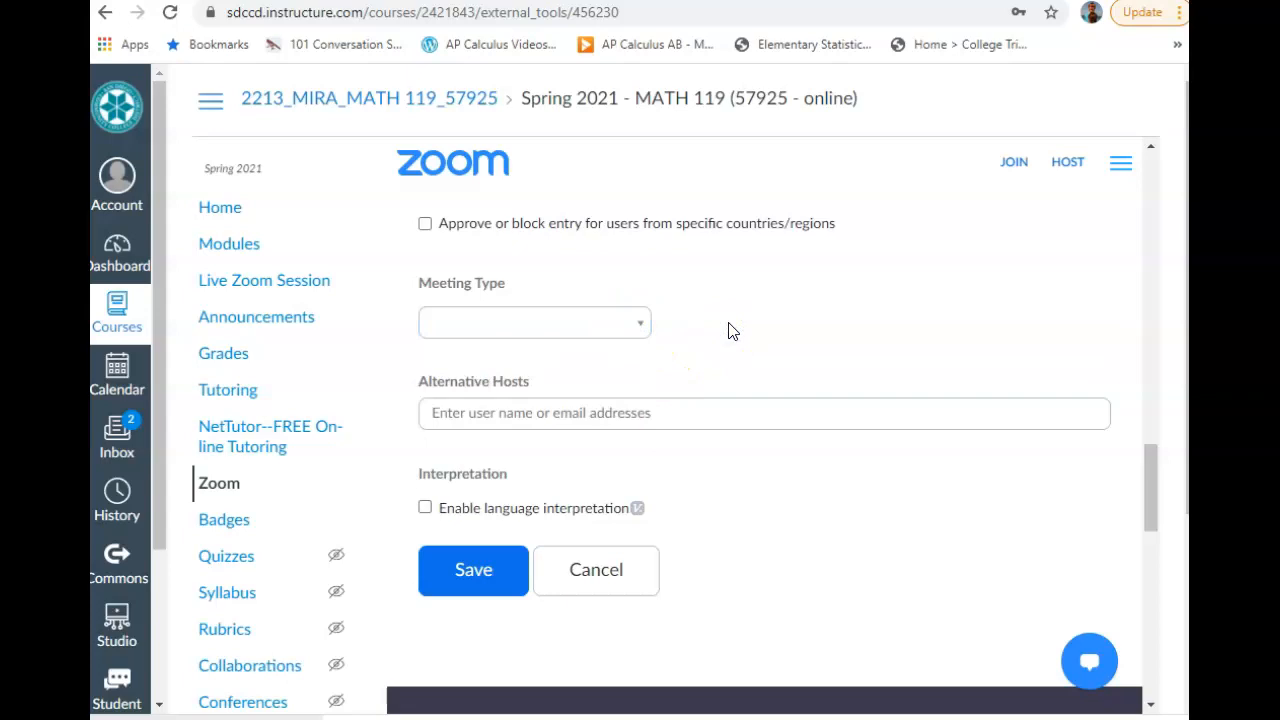
{"action": "left_click", "coordinate": [474, 578]}
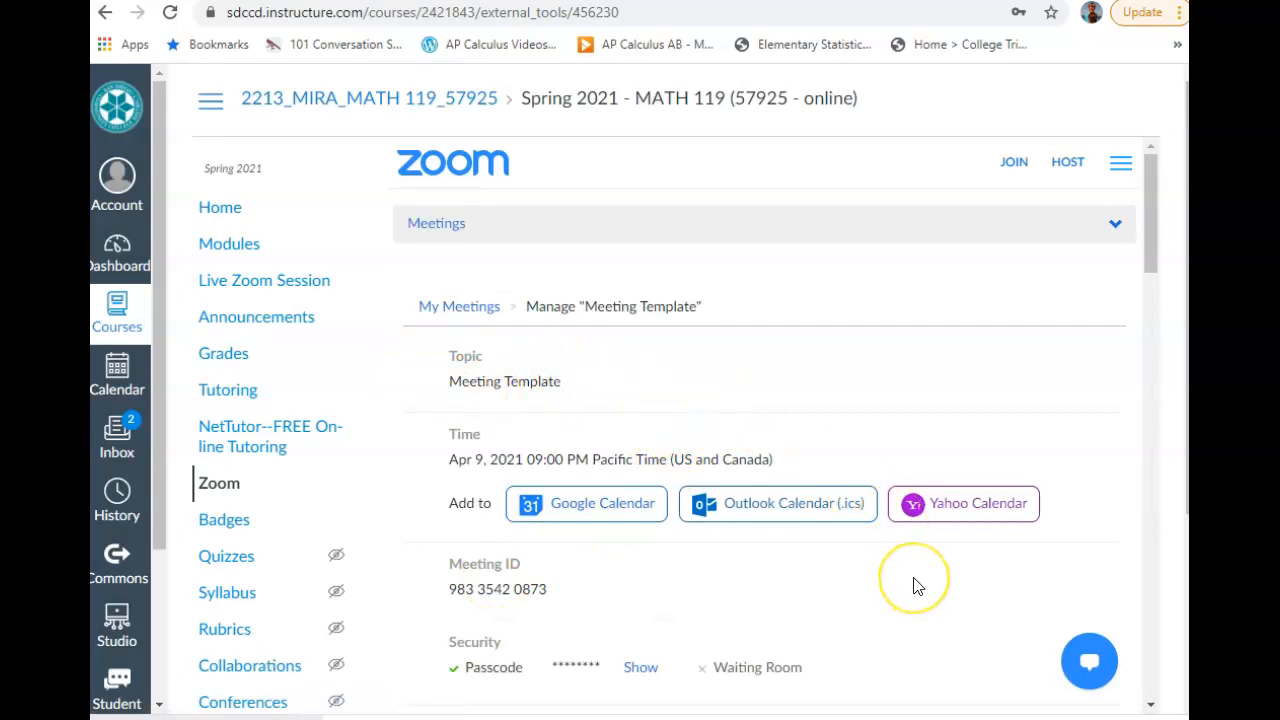
Add a poll to the saved meeting and title it "What is your favorite color".
{"action": "scroll", "coordinate": [918, 587], "scroll_direction": "down", "scroll_amount": 10}
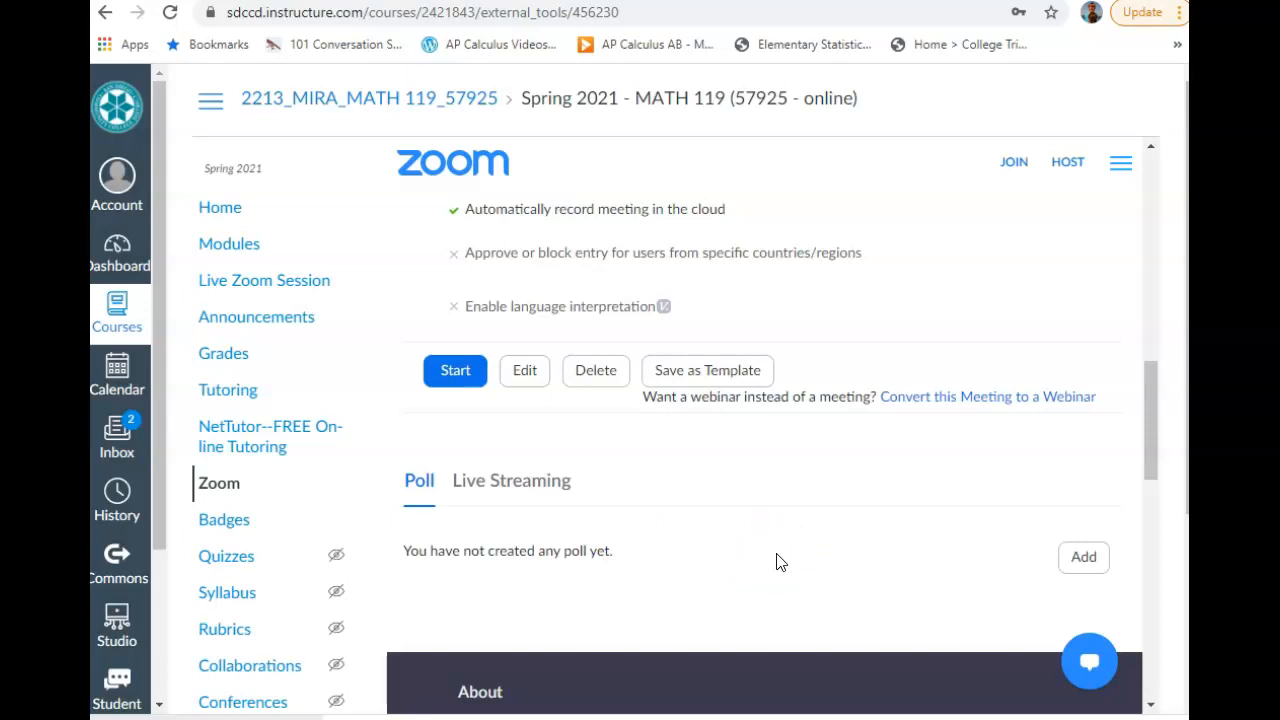
{"action": "left_click", "coordinate": [1084, 558]}
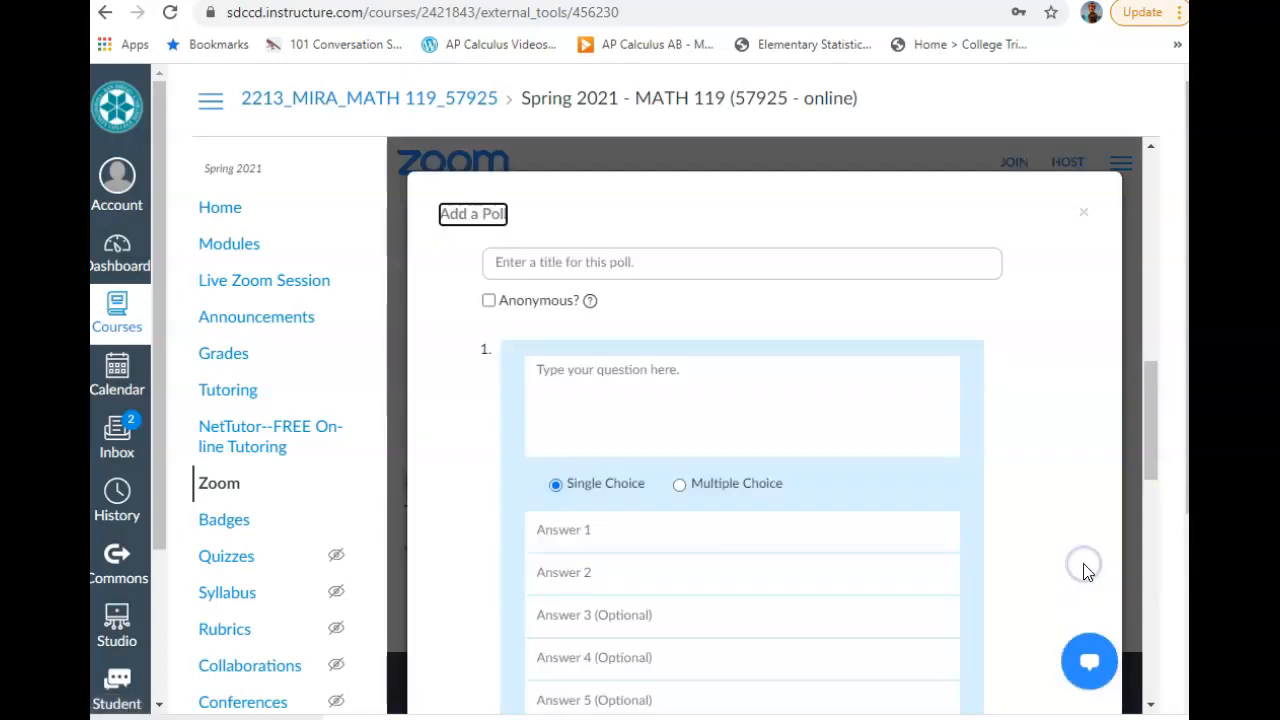
{"action": "left_click", "coordinate": [521, 260]}
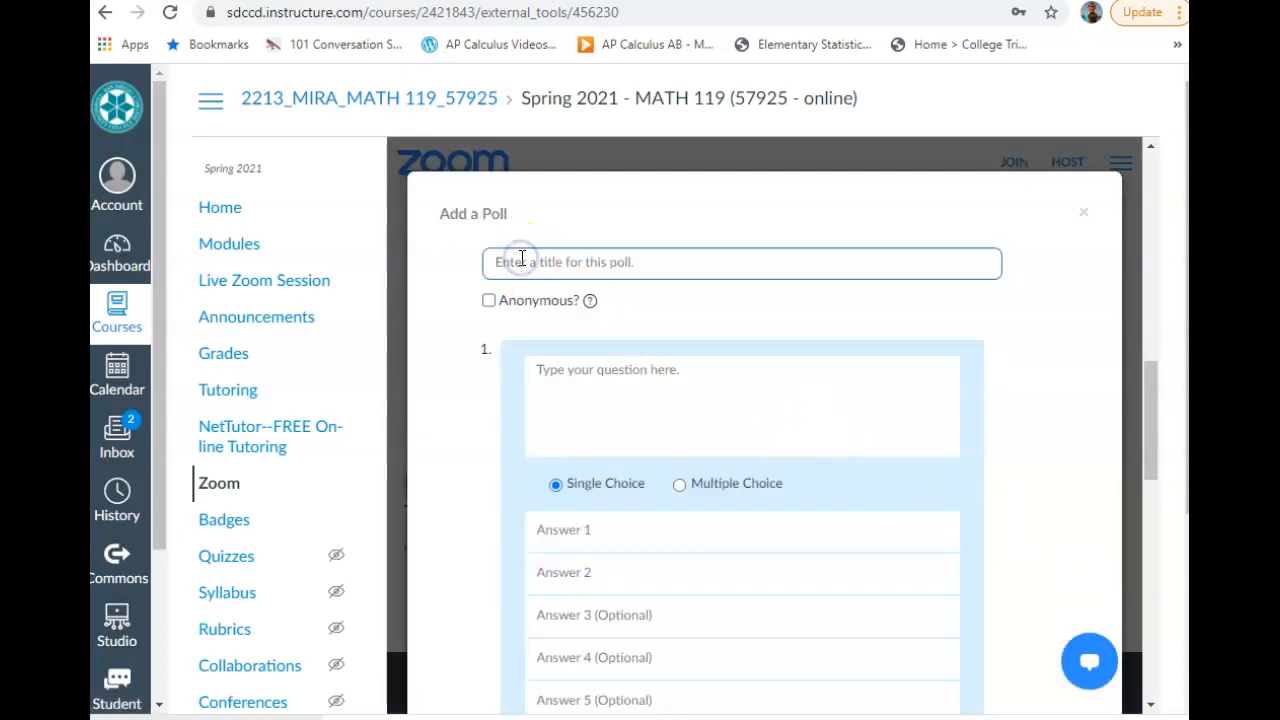
{"action": "type", "text": "What is your favorite colo"}
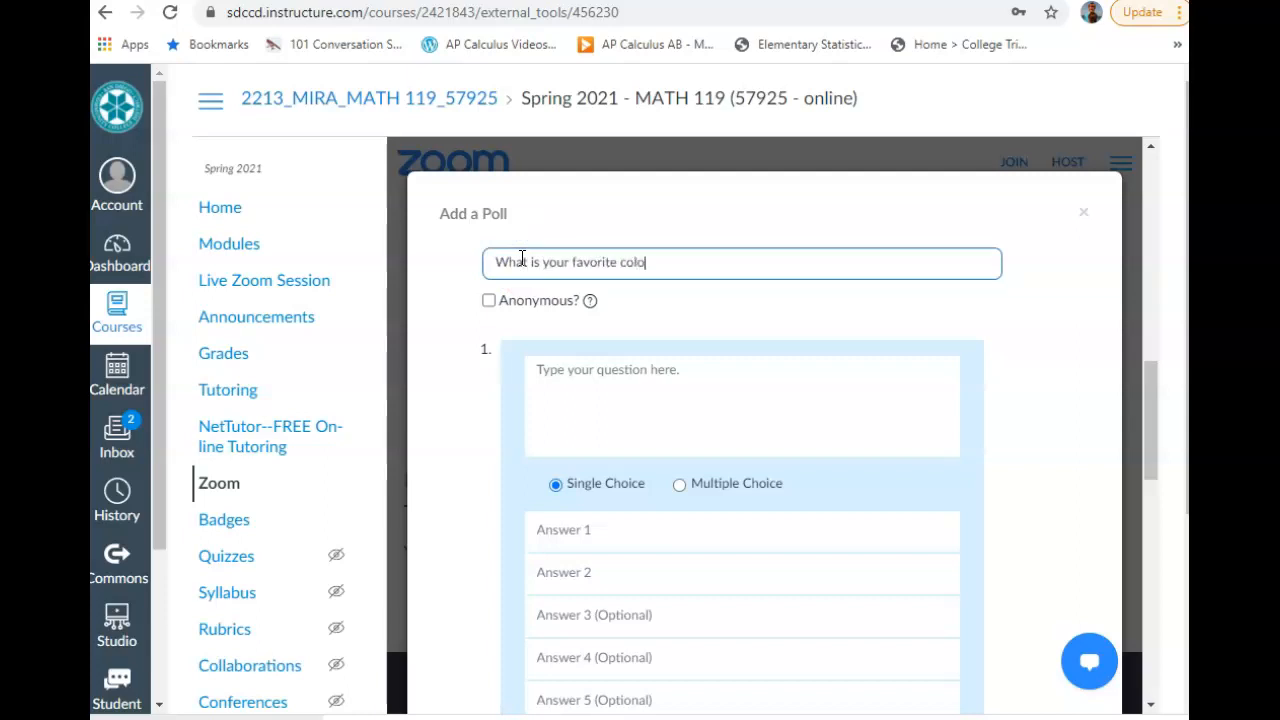
{"action": "type", "text": "r"}
Copy the poll title "What is your favorite color" into question 1 and make the poll anonymous.
{"action": "left_click", "coordinate": [584, 378]}
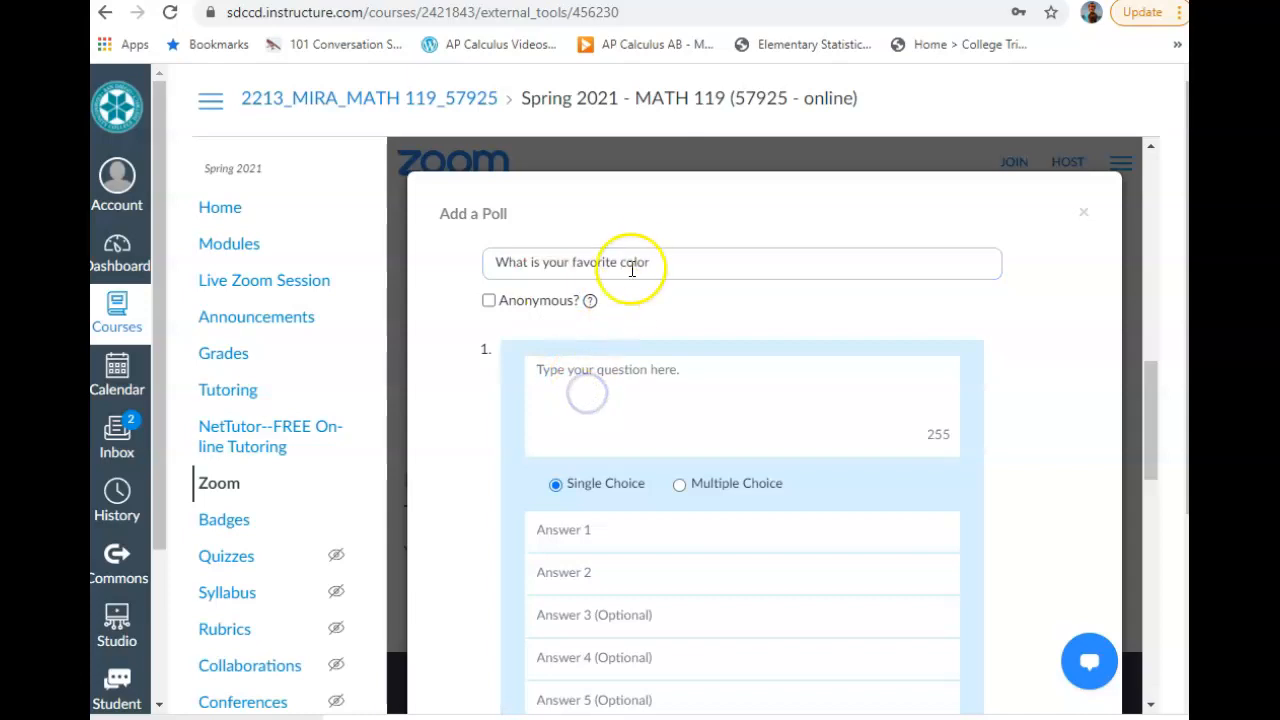
{"action": "left_click_drag", "start_coordinate": [655, 262], "coordinate": [494, 263]}
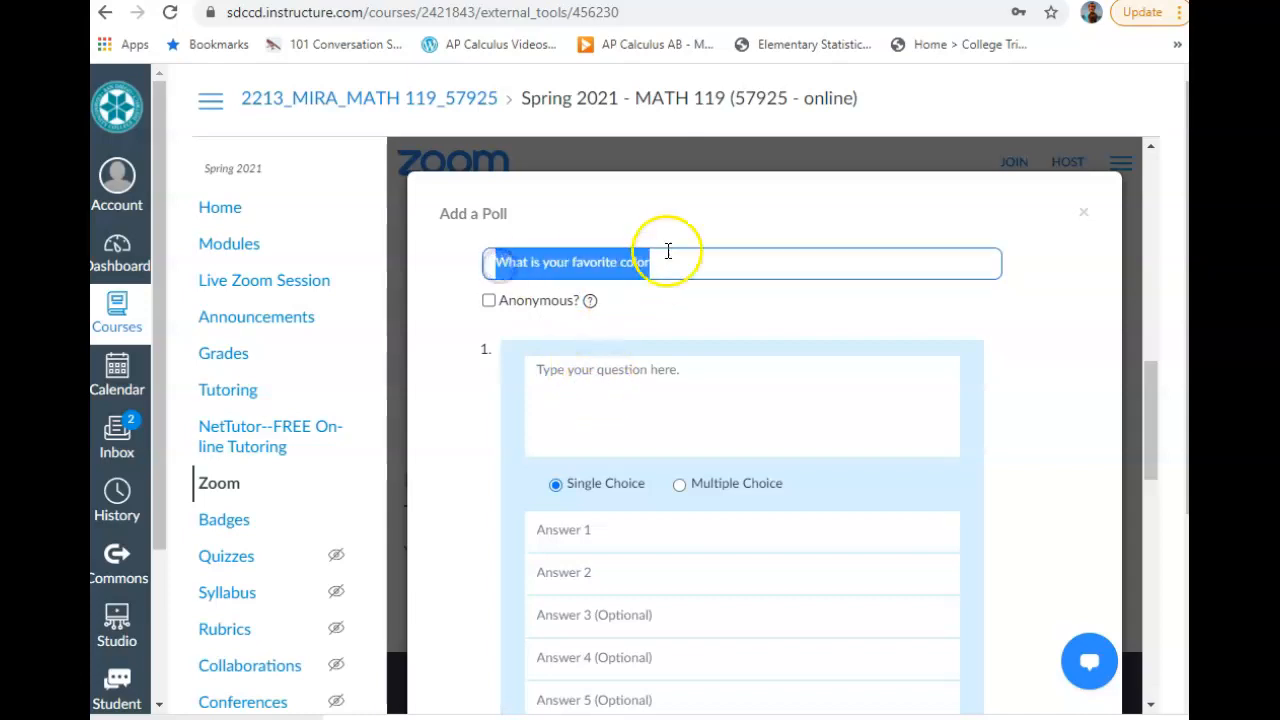
{"action": "key", "text": "ctrl+c"}
{"action": "left_click", "coordinate": [614, 378]}
{"action": "key", "text": "ctrl+v"}
{"action": "left_click", "coordinate": [489, 301]}
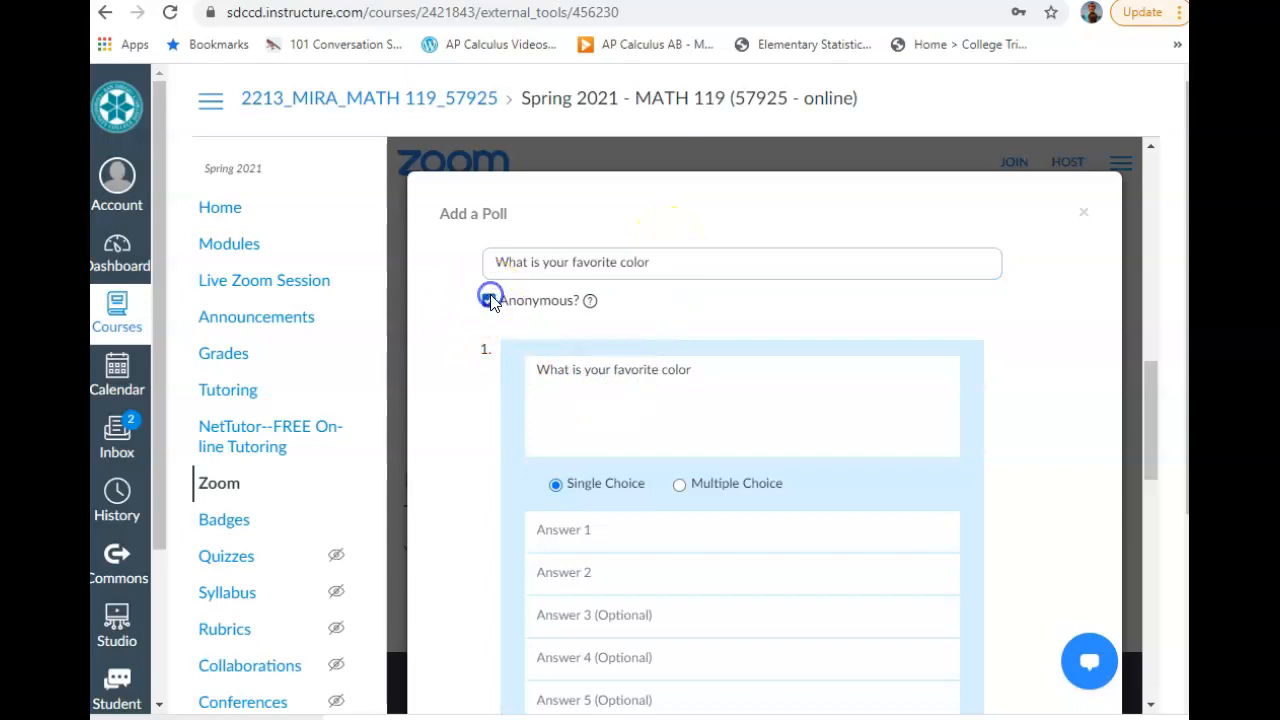
Set question 1 to Multiple Choice and enter the answers red, blue, green and pink.
{"action": "scroll", "coordinate": [823, 457], "scroll_direction": "down", "scroll_amount": 2}
{"action": "left_click", "coordinate": [554, 329]}
{"action": "left_click", "coordinate": [679, 283]}
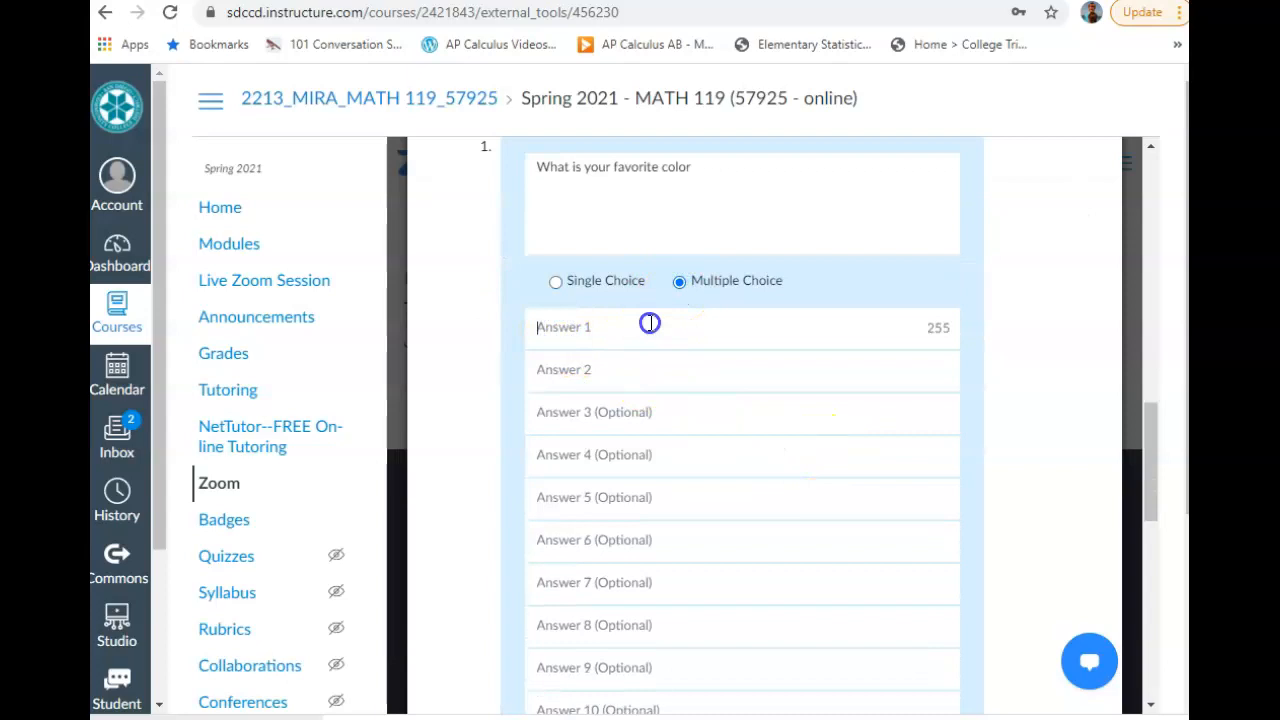
{"action": "type", "text": "red"}
{"action": "left_click", "coordinate": [656, 359]}
{"action": "type", "text": "blu"}
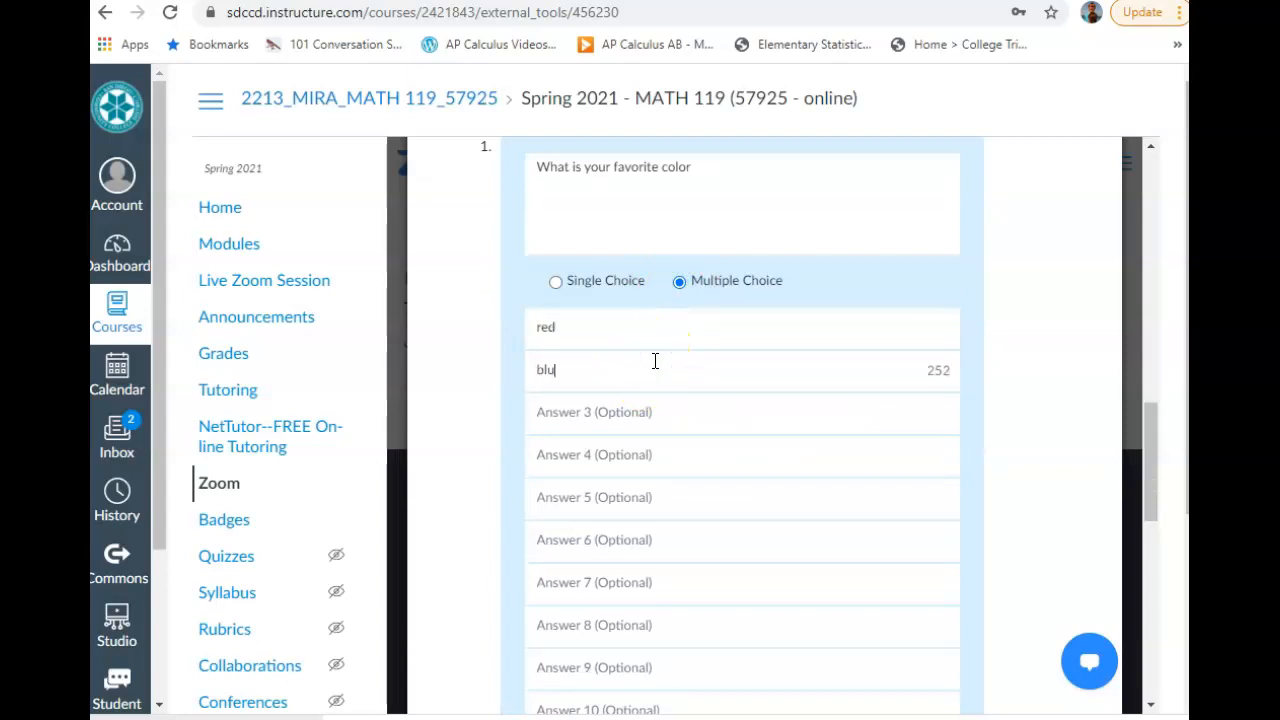
{"action": "type", "text": "e"}
{"action": "left_click", "coordinate": [588, 404]}
{"action": "type", "text": "green"}
{"action": "left_click", "coordinate": [595, 441]}
{"action": "type", "text": "pink"}
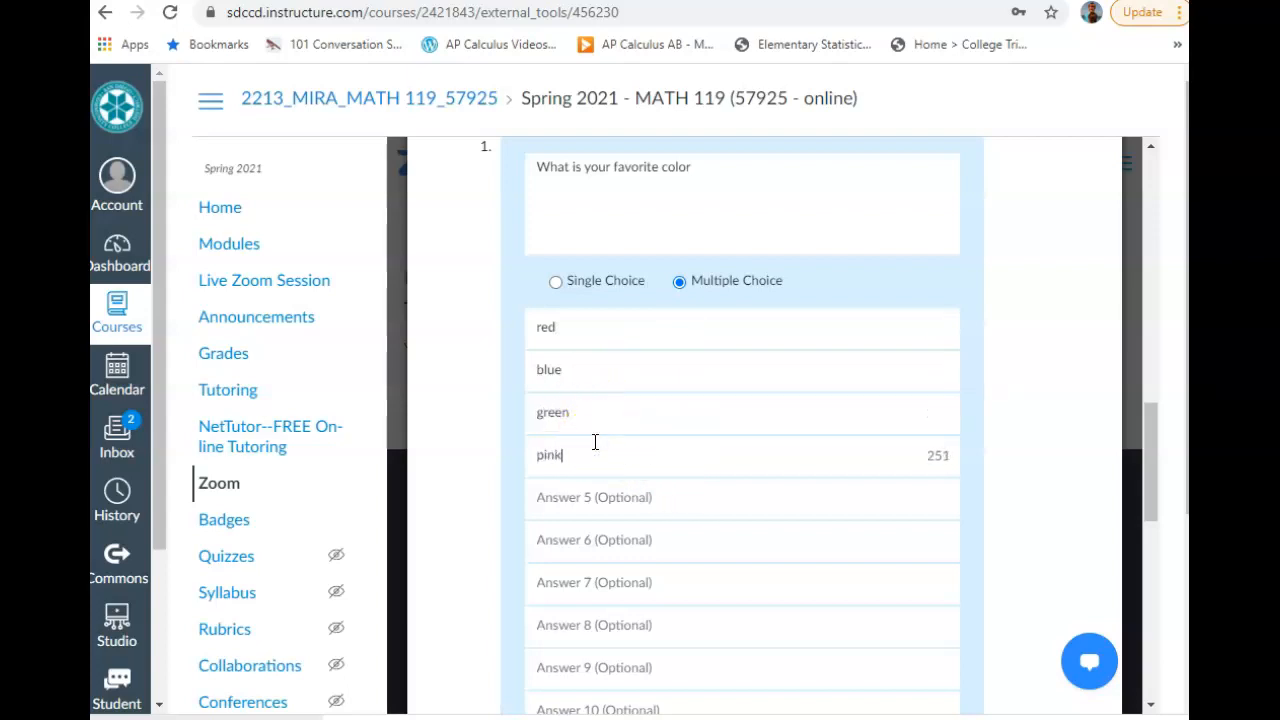
Save the favorite color poll with its single question.
{"action": "scroll", "coordinate": [620, 448], "scroll_direction": "down", "scroll_amount": 5}
{"action": "scroll", "coordinate": [629, 451], "scroll_direction": "up", "scroll_amount": 7}
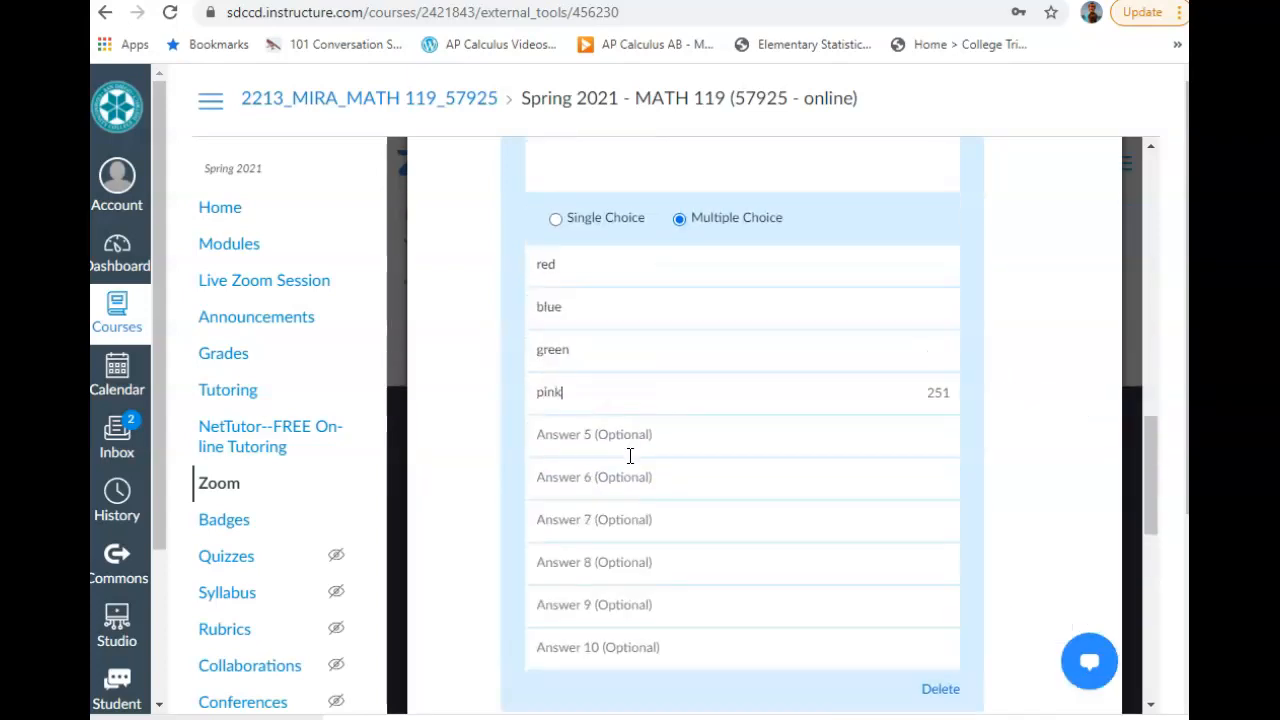
{"action": "scroll", "coordinate": [723, 509], "scroll_direction": "down", "scroll_amount": 5}
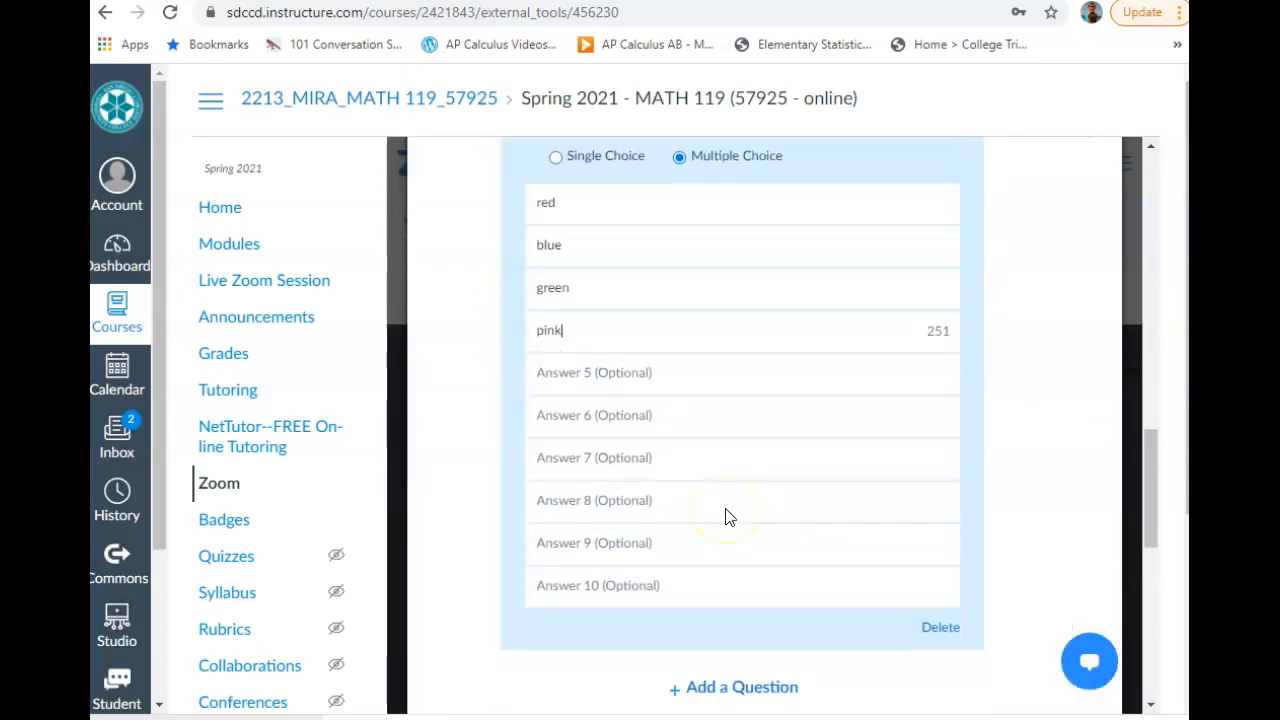
{"action": "left_click", "coordinate": [980, 591]}
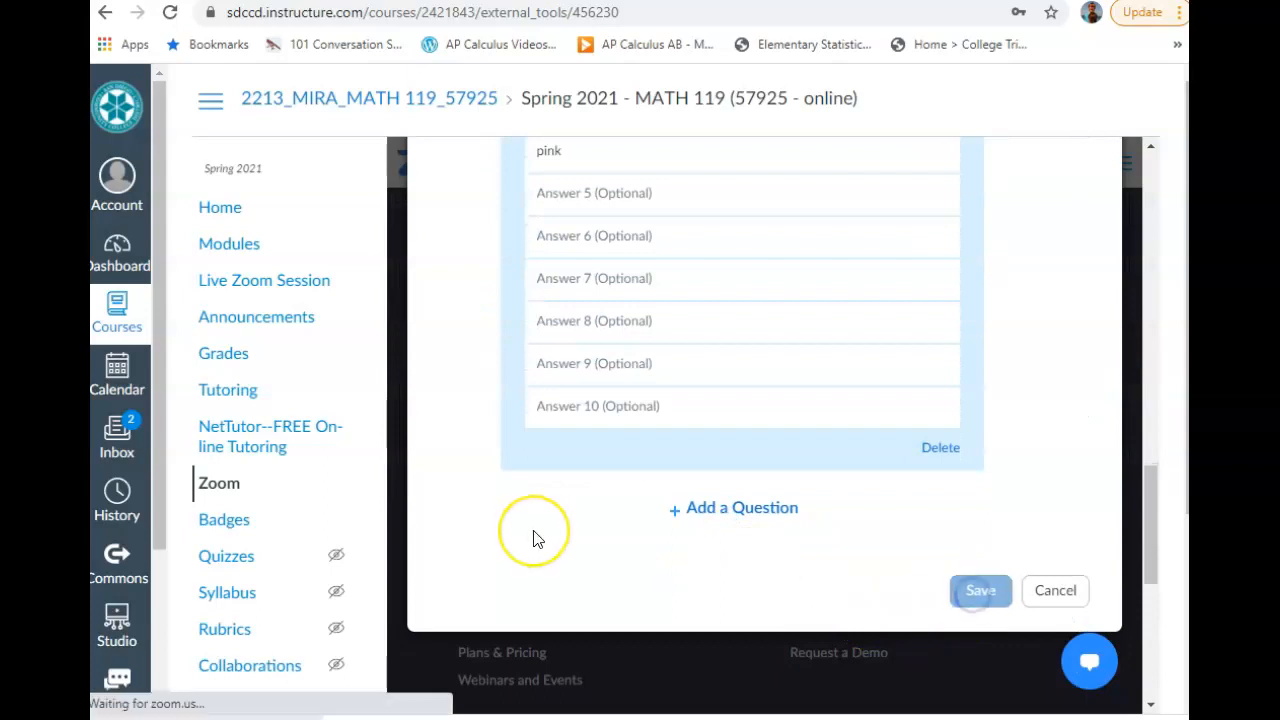
Add a second poll to the meeting and title it "How are you feeling about this topic?".
{"action": "scroll", "coordinate": [903, 477], "scroll_direction": "up", "scroll_amount": 6}
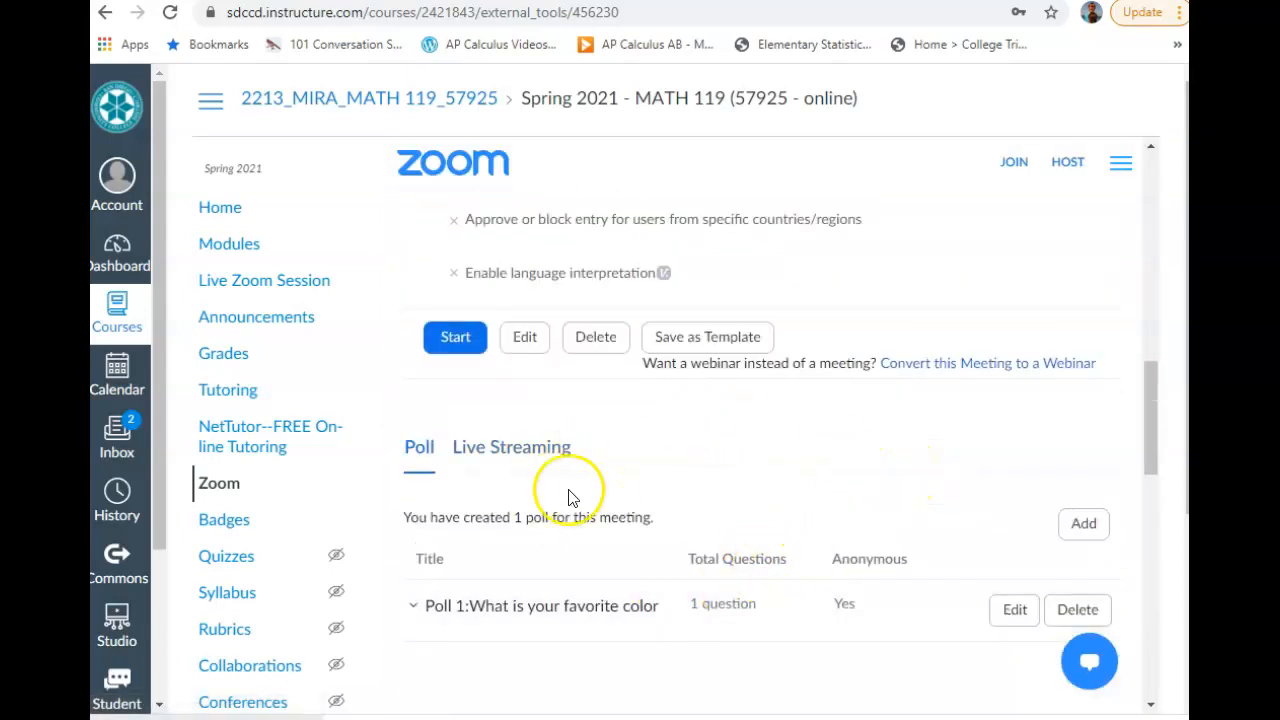
{"action": "left_click", "coordinate": [1084, 523]}
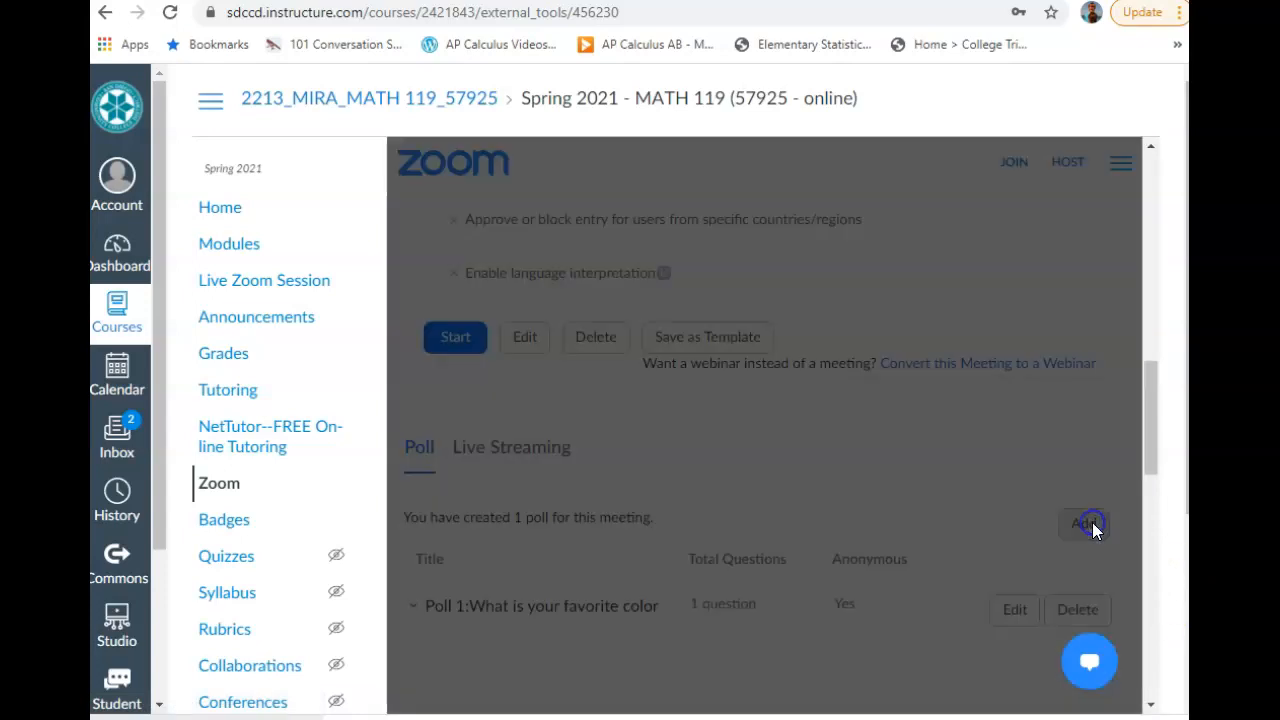
{"action": "left_click", "coordinate": [590, 262]}
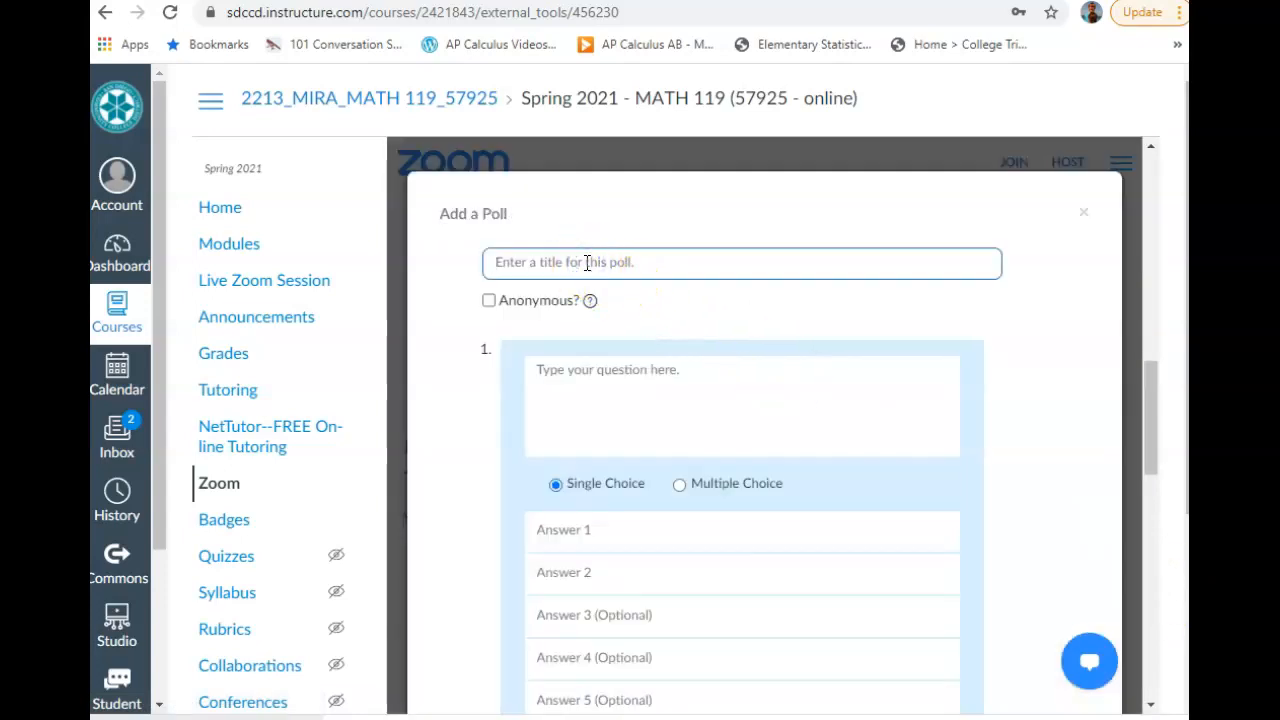
{"action": "type", "text": "Wh"}
{"action": "key", "text": "BackSpace"}
{"action": "key", "text": "BackSpace"}
{"action": "type", "text": "How "}
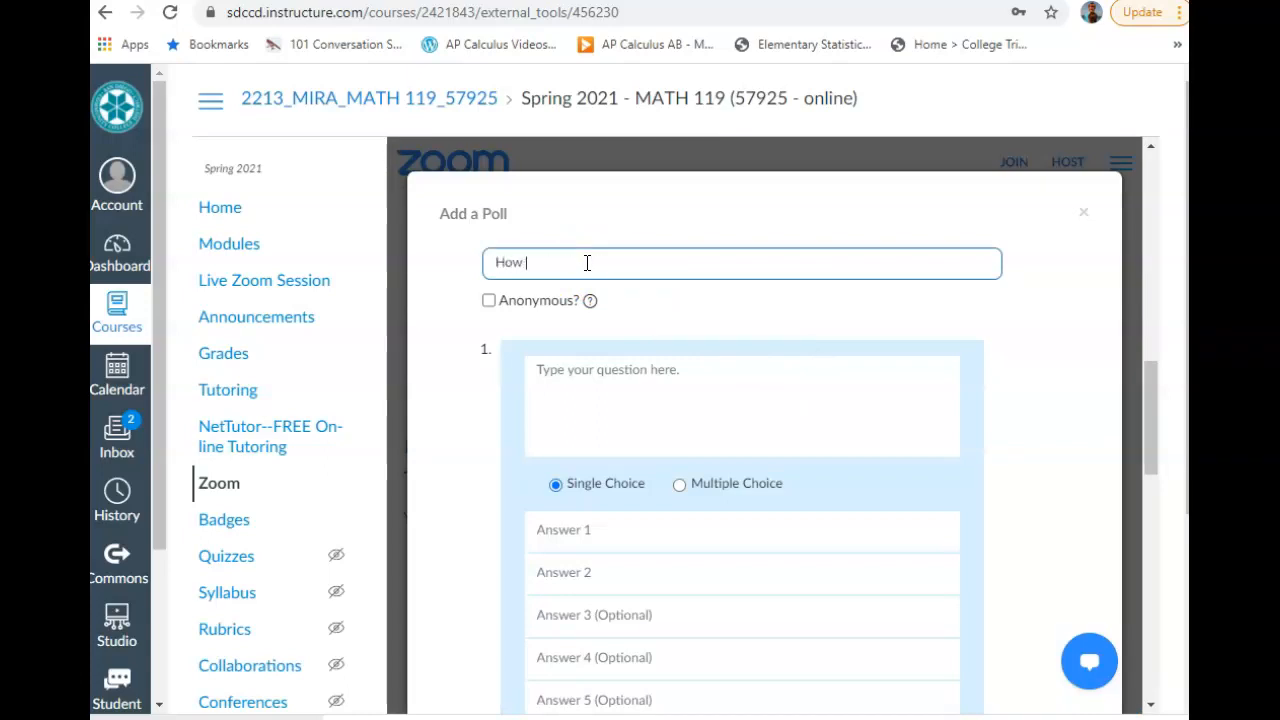
{"action": "type", "text": "are you feeling about this topi"}
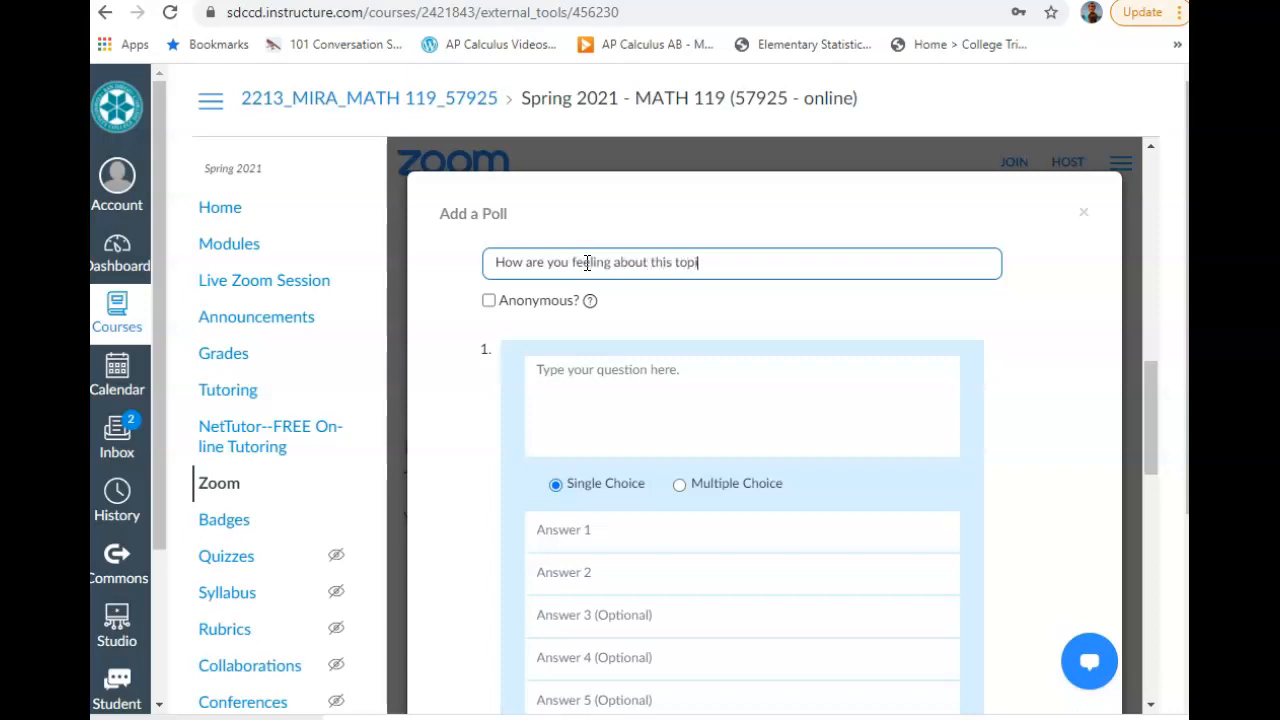
{"action": "type", "text": "c?"}
Make the second poll's question Multiple Choice and enter the answers Good, Bad and So So.
{"action": "scroll", "coordinate": [651, 346], "scroll_direction": "down", "scroll_amount": 1}
{"action": "left_click", "coordinate": [679, 383]}
{"action": "left_click", "coordinate": [567, 430]}
{"action": "type", "text": "Good"}
{"action": "left_click", "coordinate": [577, 481]}
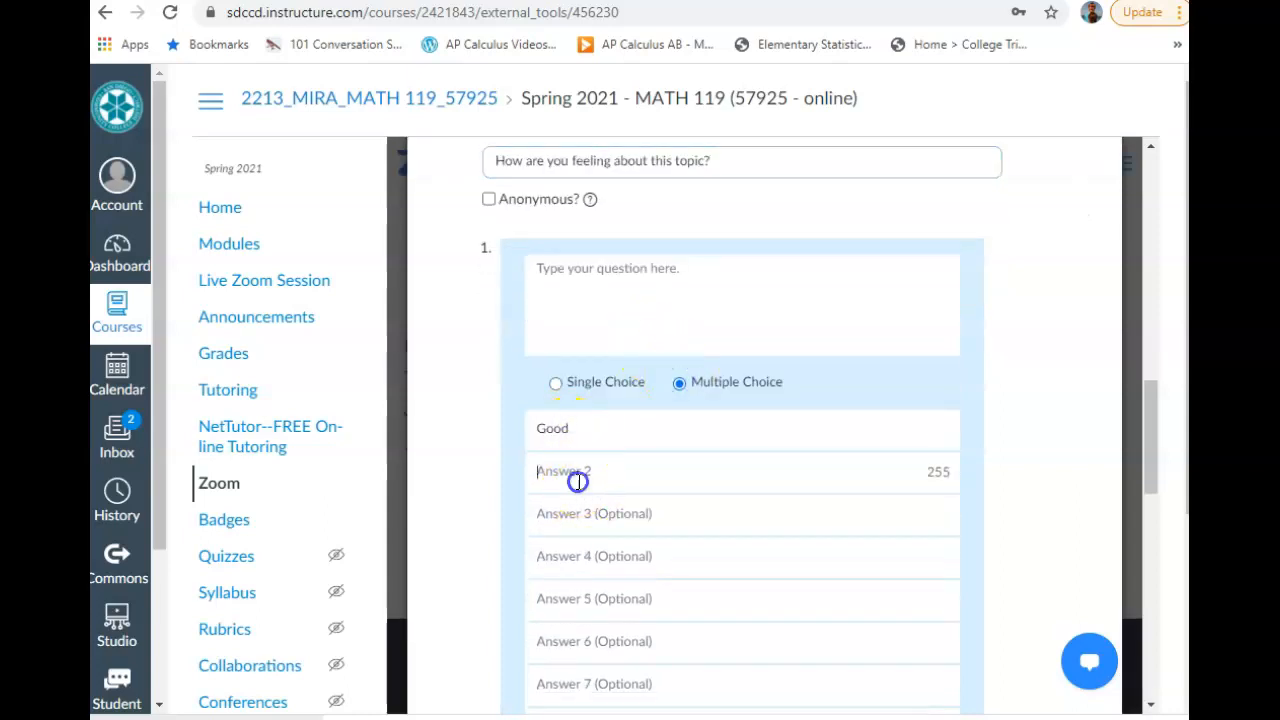
{"action": "type", "text": "Bad"}
{"action": "left_click", "coordinate": [578, 516]}
{"action": "type", "text": "So O"}
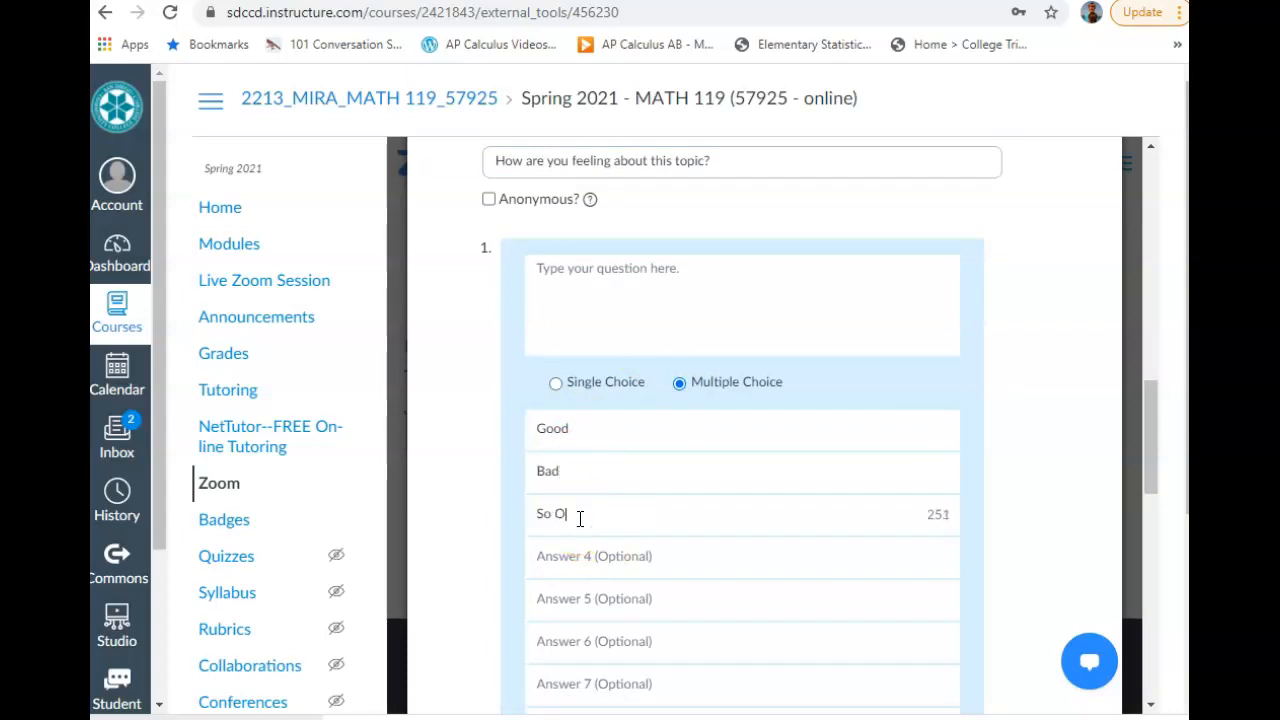
{"action": "key", "text": "BackSpace"}
{"action": "type", "text": "So"}
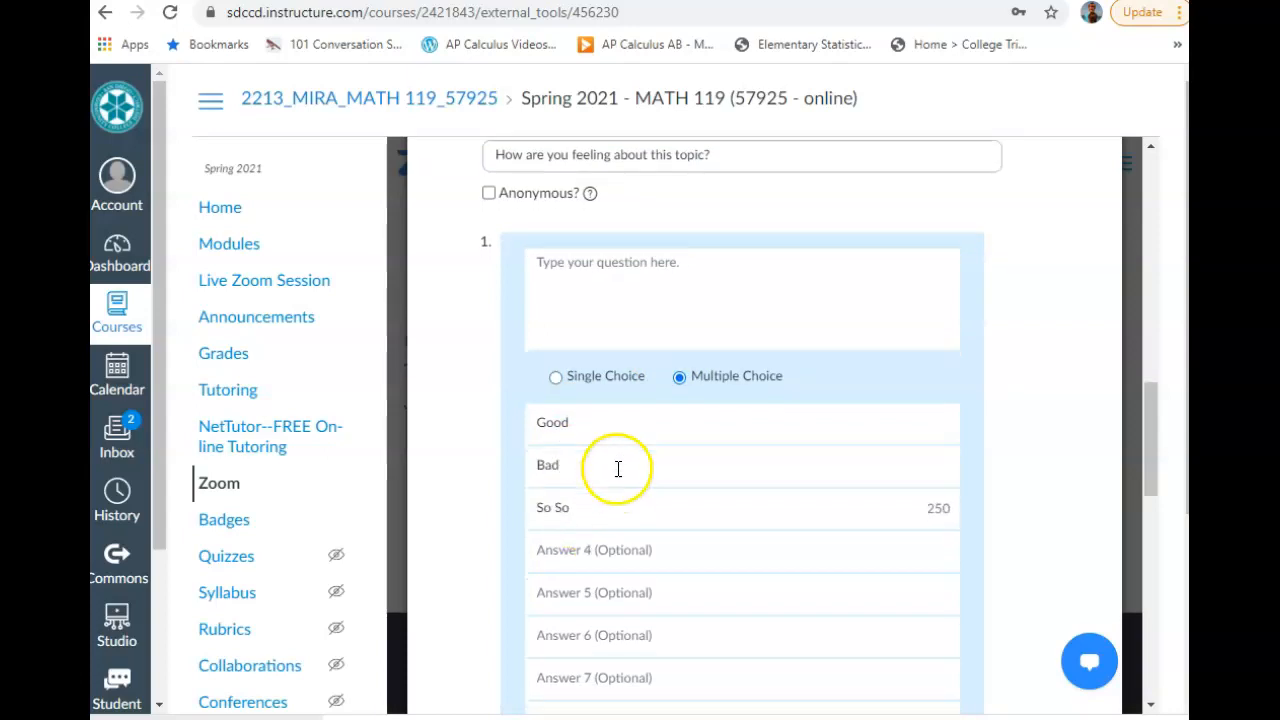
Try to save the second poll with its question text left blank.
{"action": "scroll", "coordinate": [672, 495], "scroll_direction": "down", "scroll_amount": 10}
{"action": "scroll", "coordinate": [672, 496], "scroll_direction": "up", "scroll_amount": 10}
{"action": "left_click", "coordinate": [981, 590]}
{"action": "left_click", "coordinate": [975, 594]}
Copy the title "How are you feeling about this topic?" into the second poll's question field and save the poll.
{"action": "scroll", "coordinate": [983, 508], "scroll_direction": "down", "scroll_amount": 3}
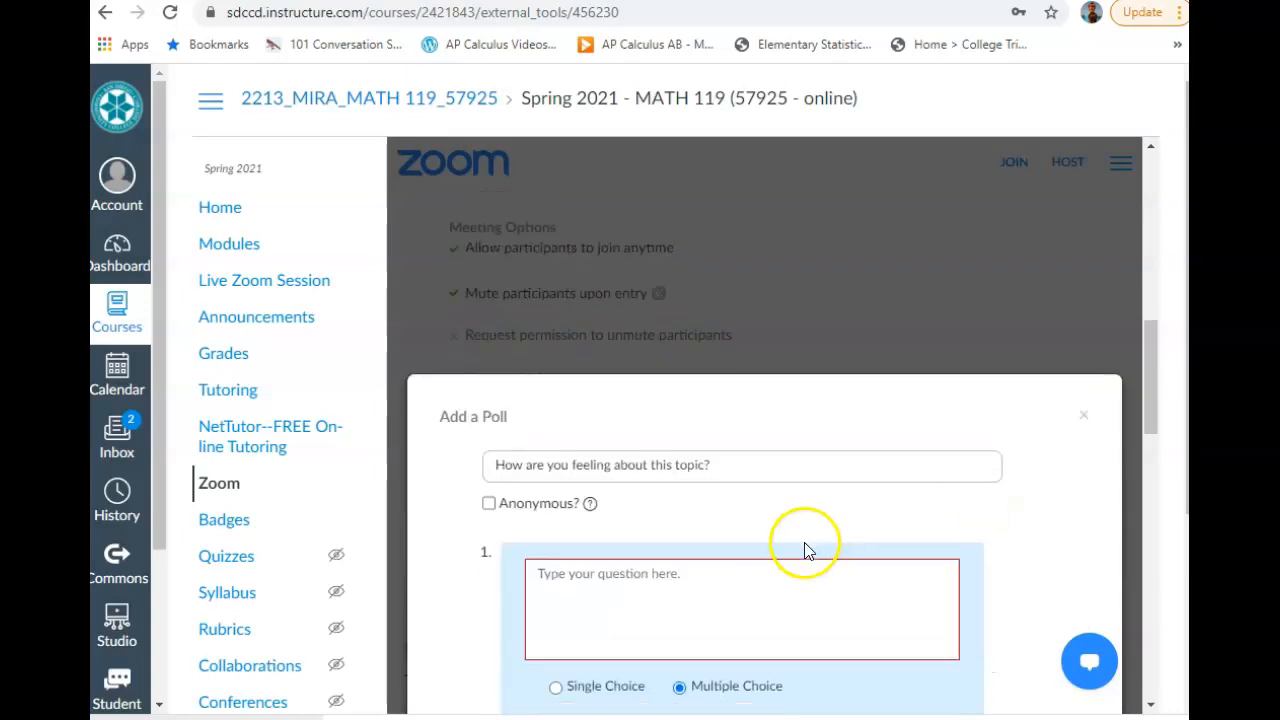
{"action": "left_click", "coordinate": [626, 515]}
{"action": "left_click_drag", "start_coordinate": [718, 364], "coordinate": [500, 373]}
{"action": "left_click", "coordinate": [641, 498]}
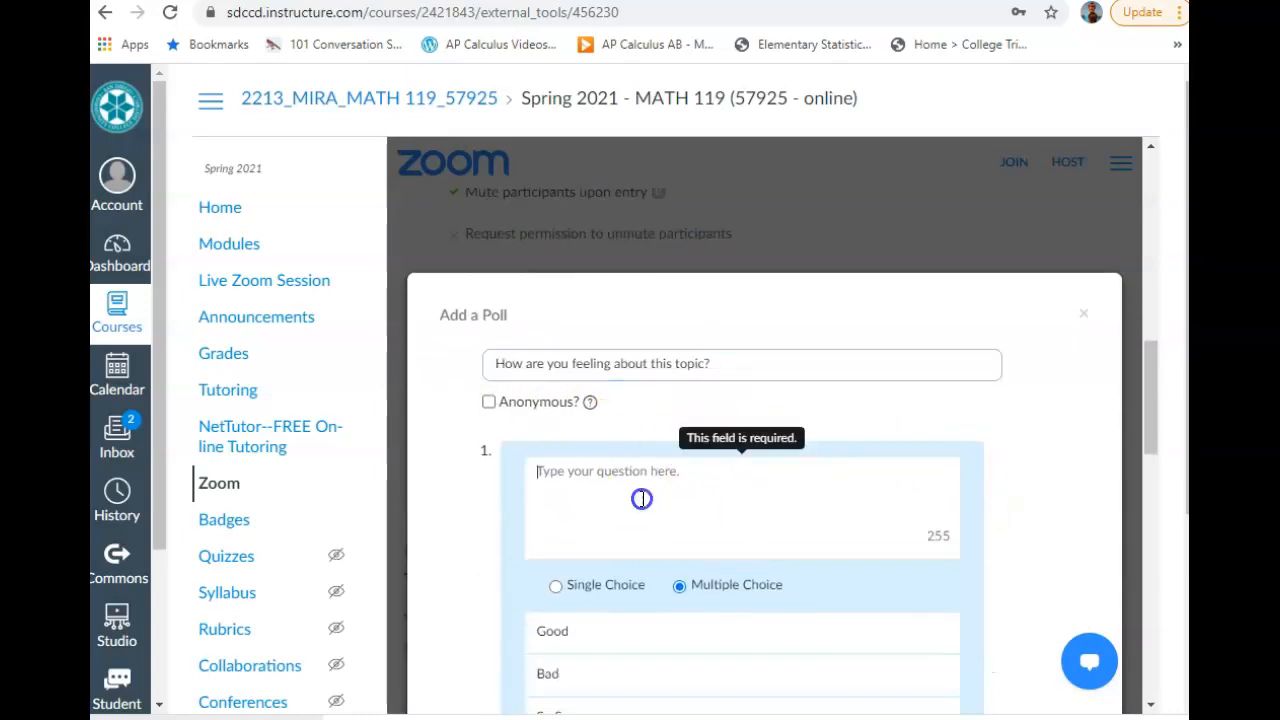
{"action": "scroll", "coordinate": [896, 539], "scroll_direction": "down", "scroll_amount": 10}
{"action": "left_click", "coordinate": [974, 385]}
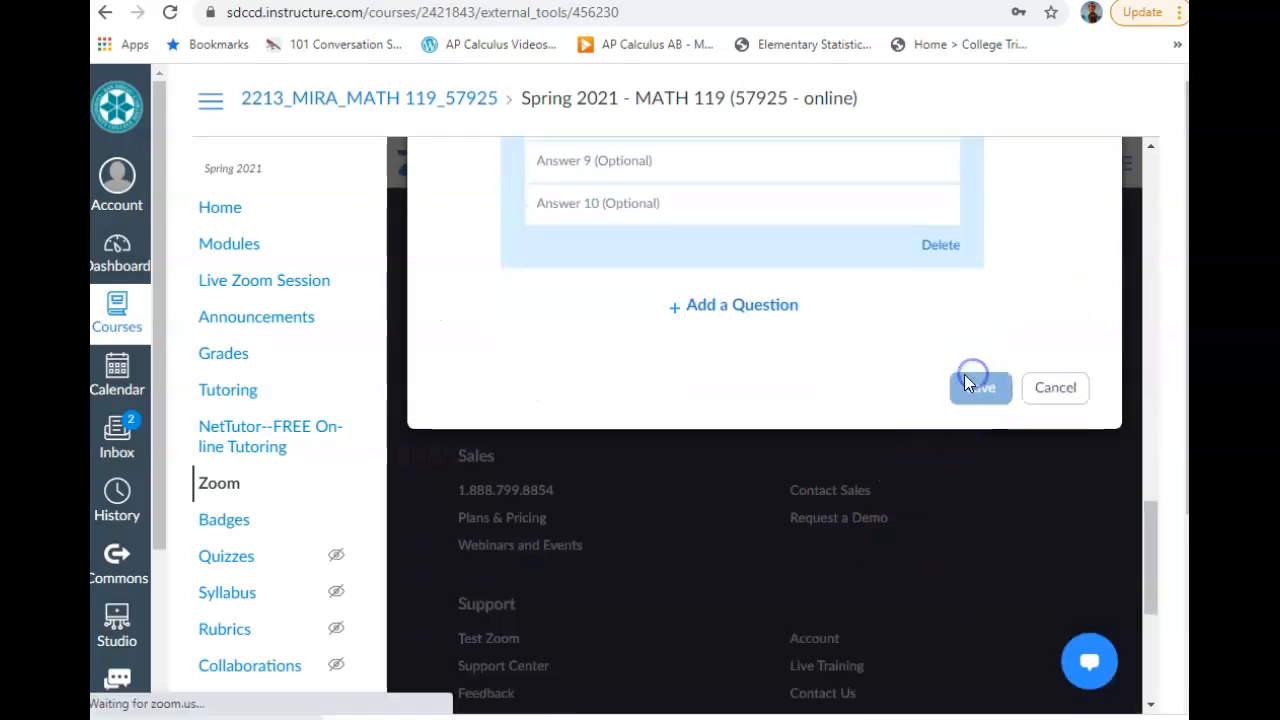
Save the meeting with its polls as a meeting template named "Meeting Template".
{"action": "scroll", "coordinate": [851, 446], "scroll_direction": "up", "scroll_amount": 5}
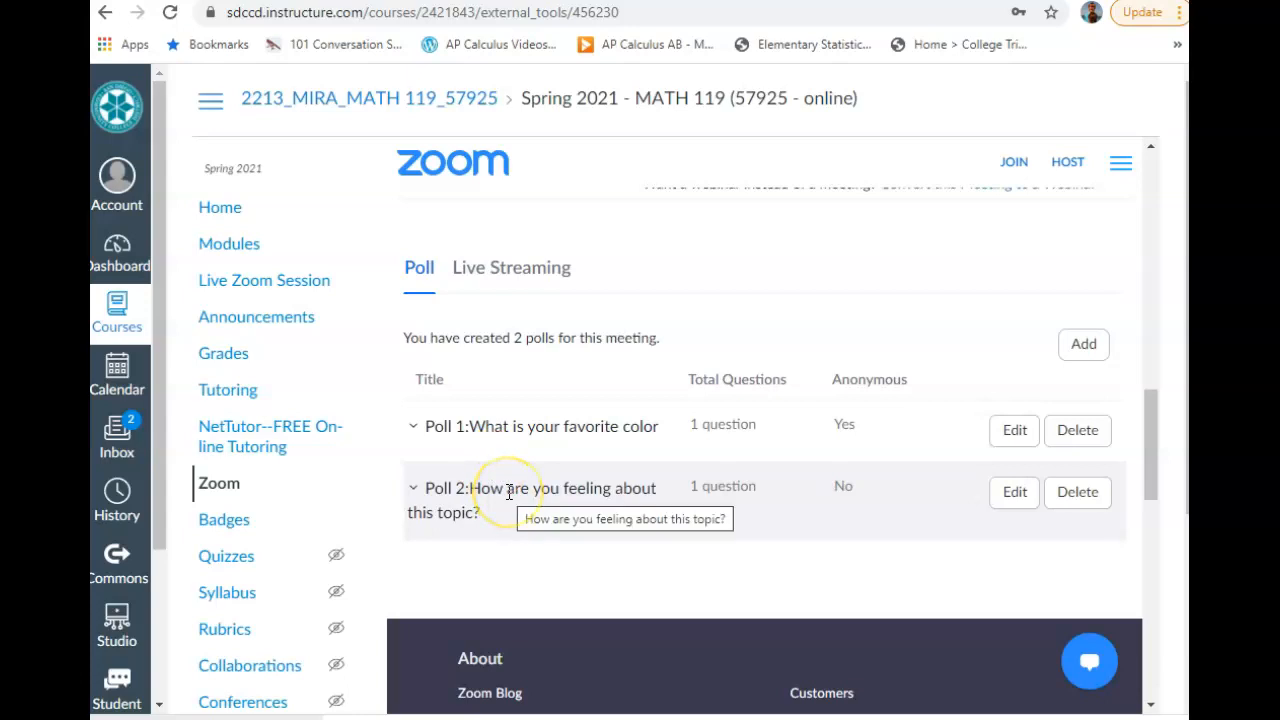
{"action": "scroll", "coordinate": [512, 488], "scroll_direction": "up", "scroll_amount": 5}
{"action": "scroll", "coordinate": [508, 491], "scroll_direction": "up", "scroll_amount": 3}
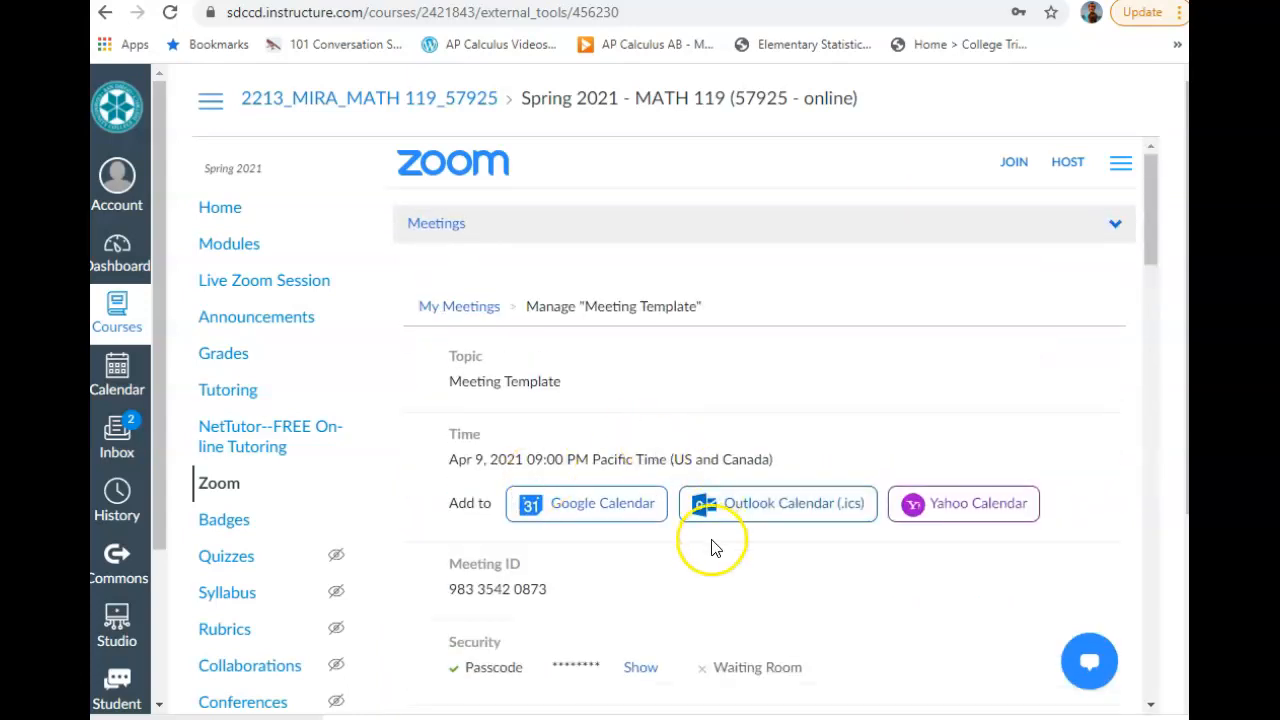
{"action": "scroll", "coordinate": [713, 546], "scroll_direction": "down", "scroll_amount": 10}
{"action": "scroll", "coordinate": [713, 546], "scroll_direction": "down", "scroll_amount": 5}
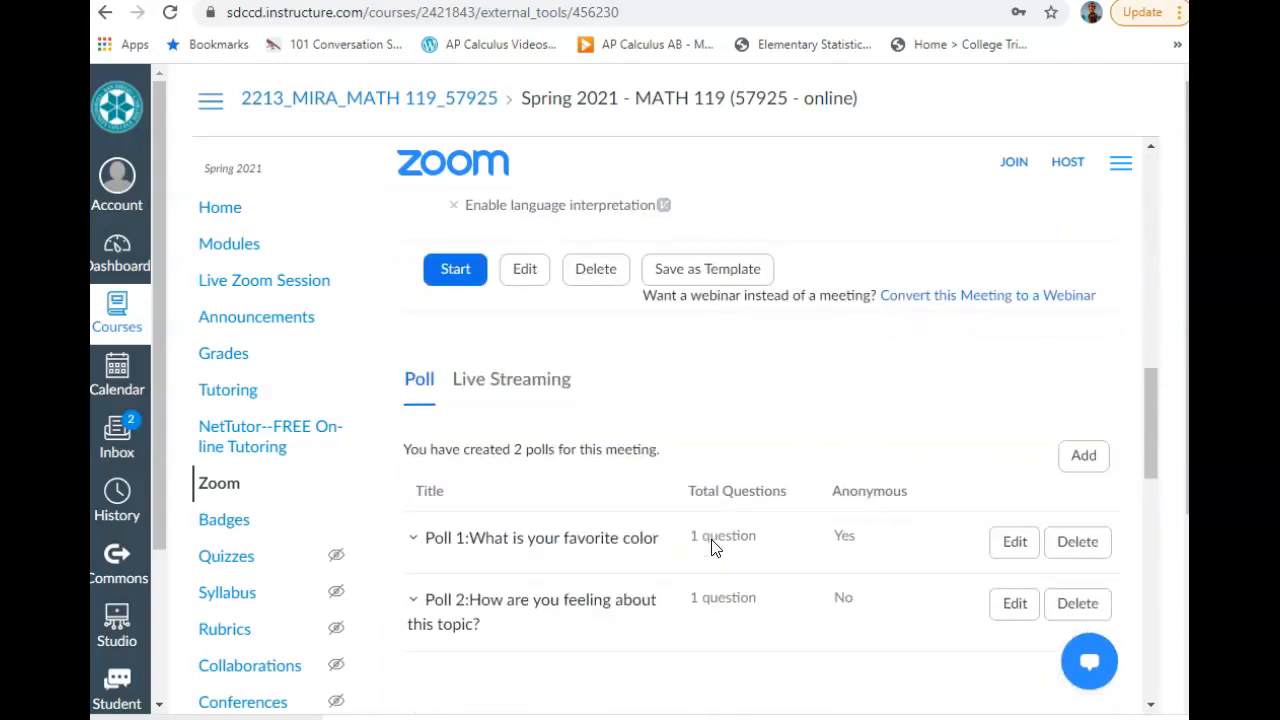
{"action": "scroll", "coordinate": [713, 546], "scroll_direction": "up", "scroll_amount": 3}
{"action": "left_click", "coordinate": [688, 268]}
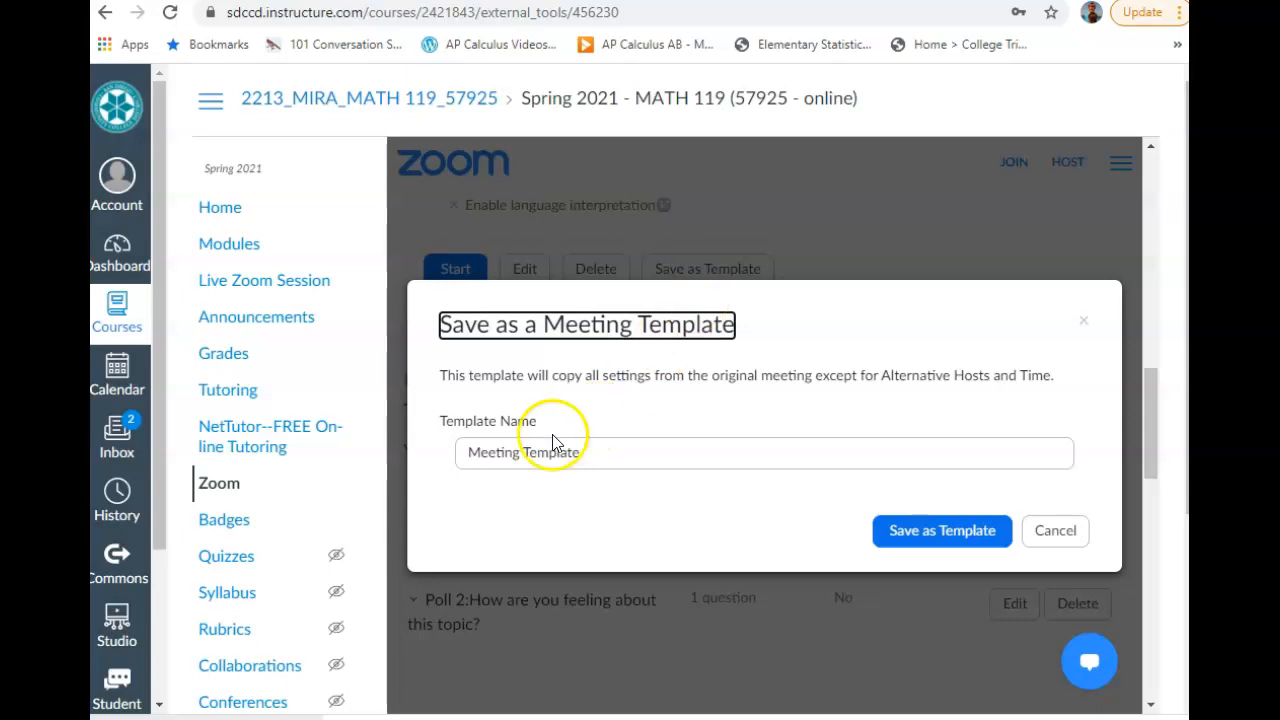
{"action": "left_click", "coordinate": [942, 530]}
Start scheduling a new meeting from the saved "Meeting Template" and set its topic to "Monday Math 245 Class".
{"action": "scroll", "coordinate": [940, 525], "scroll_direction": "up", "scroll_amount": 10}
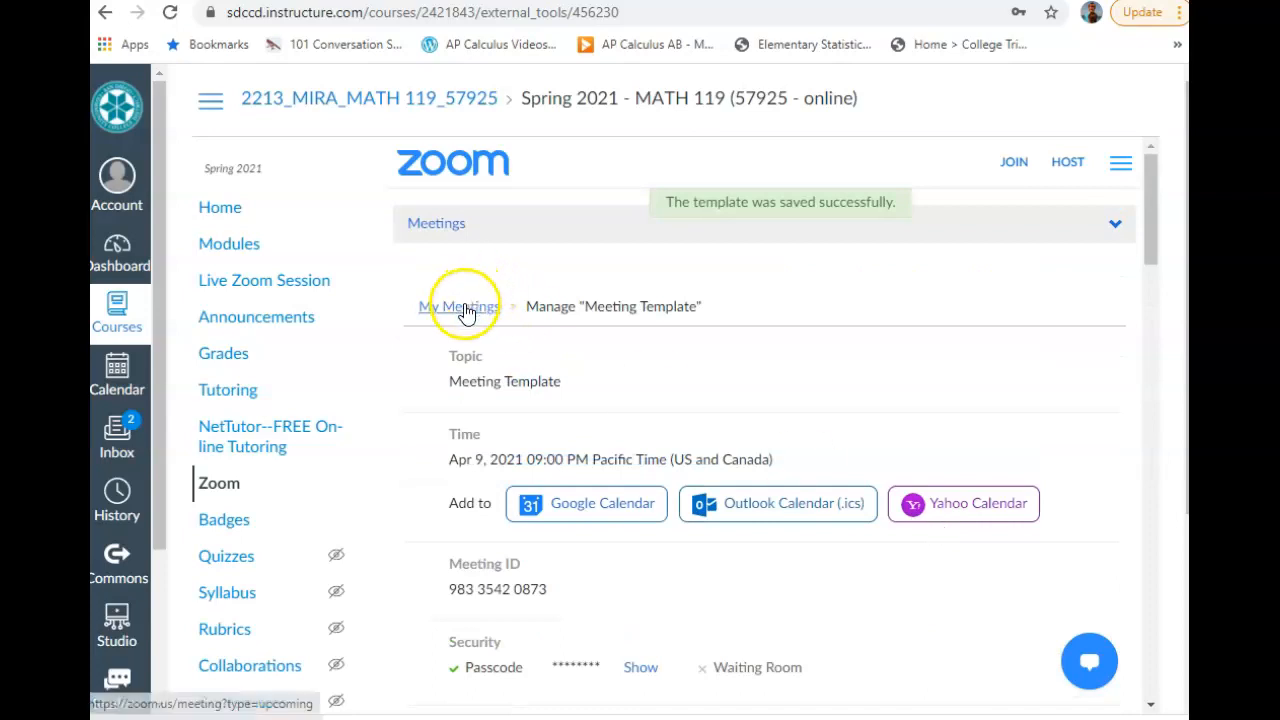
{"action": "left_click", "coordinate": [456, 306]}
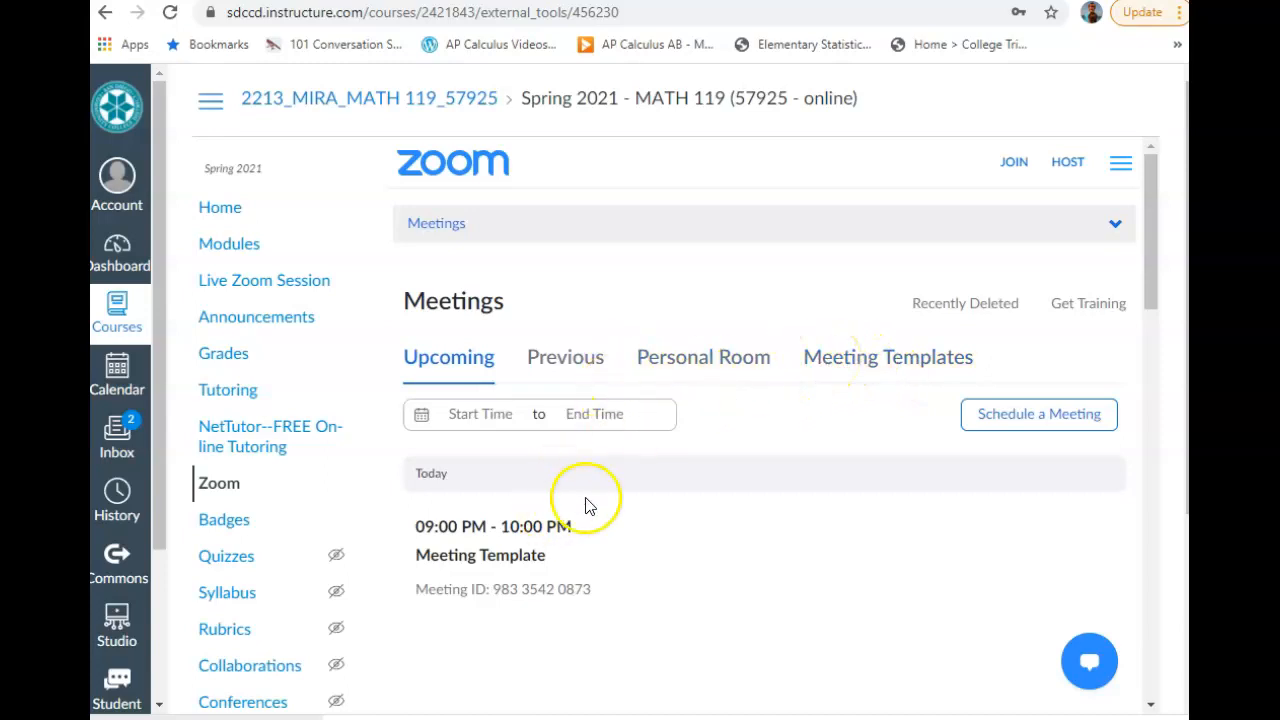
{"action": "left_click", "coordinate": [840, 360]}
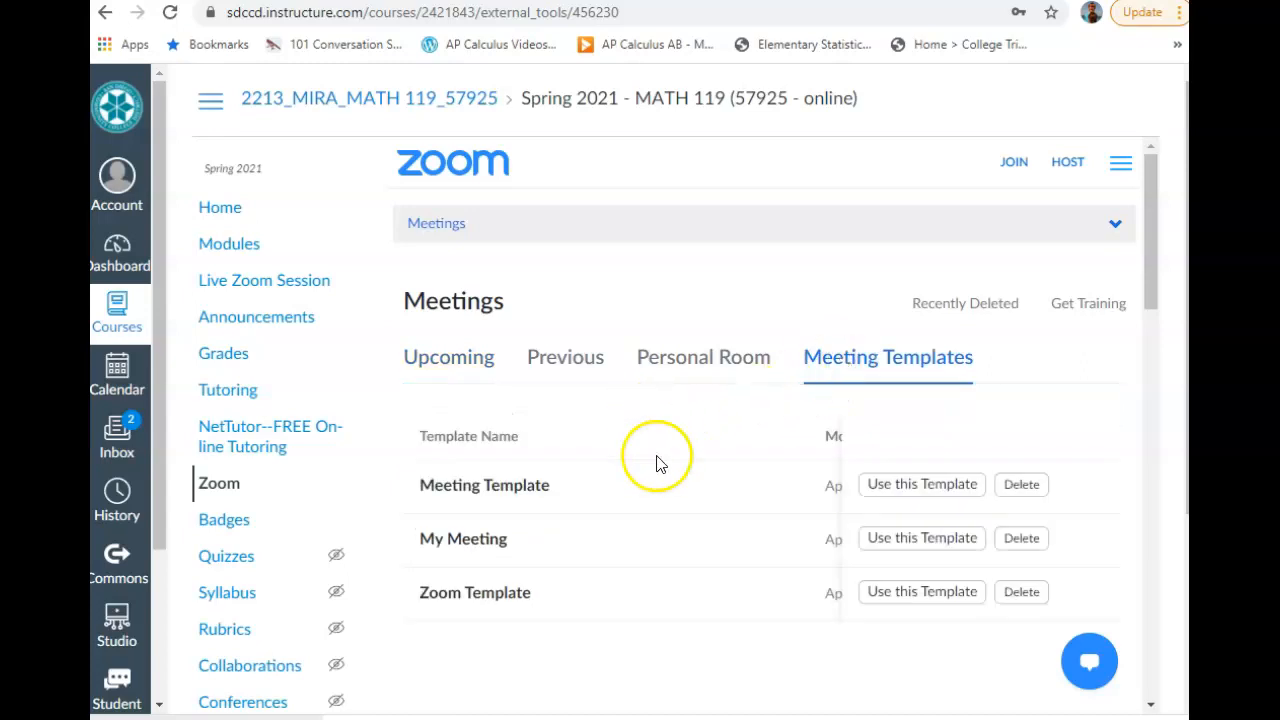
{"action": "left_click", "coordinate": [935, 488]}
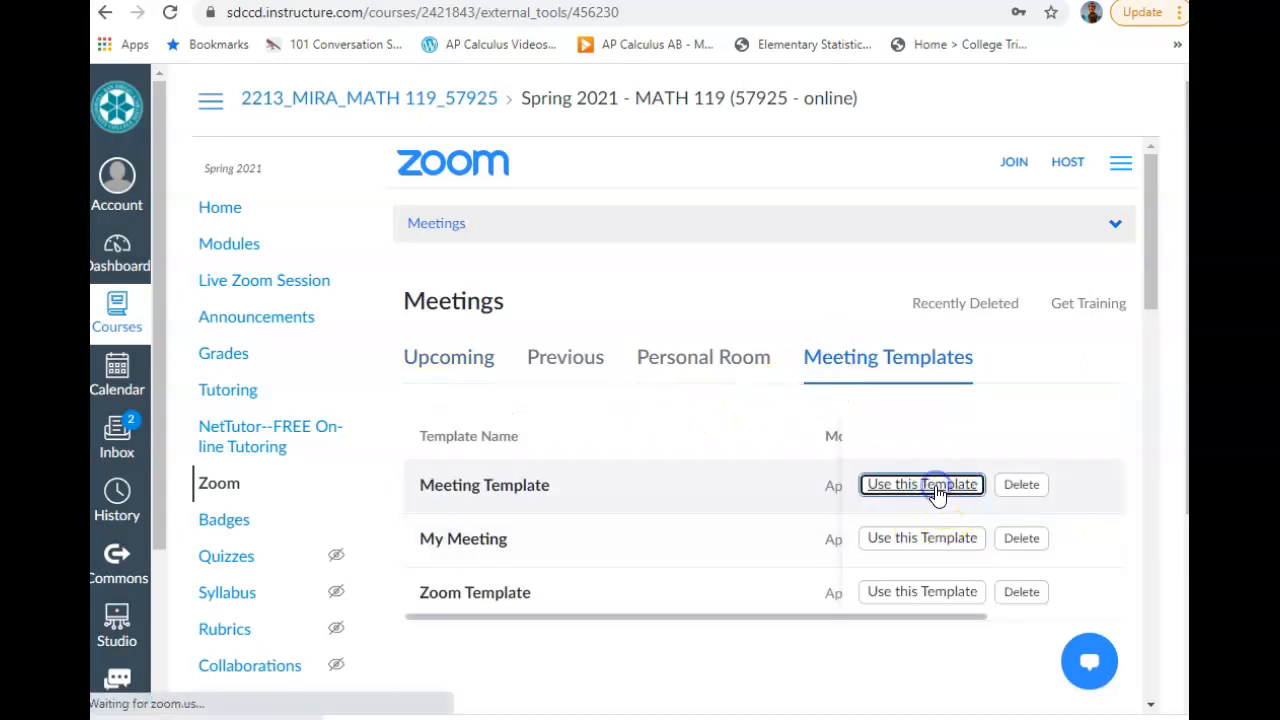
{"action": "triple_click", "coordinate": [700, 450]}
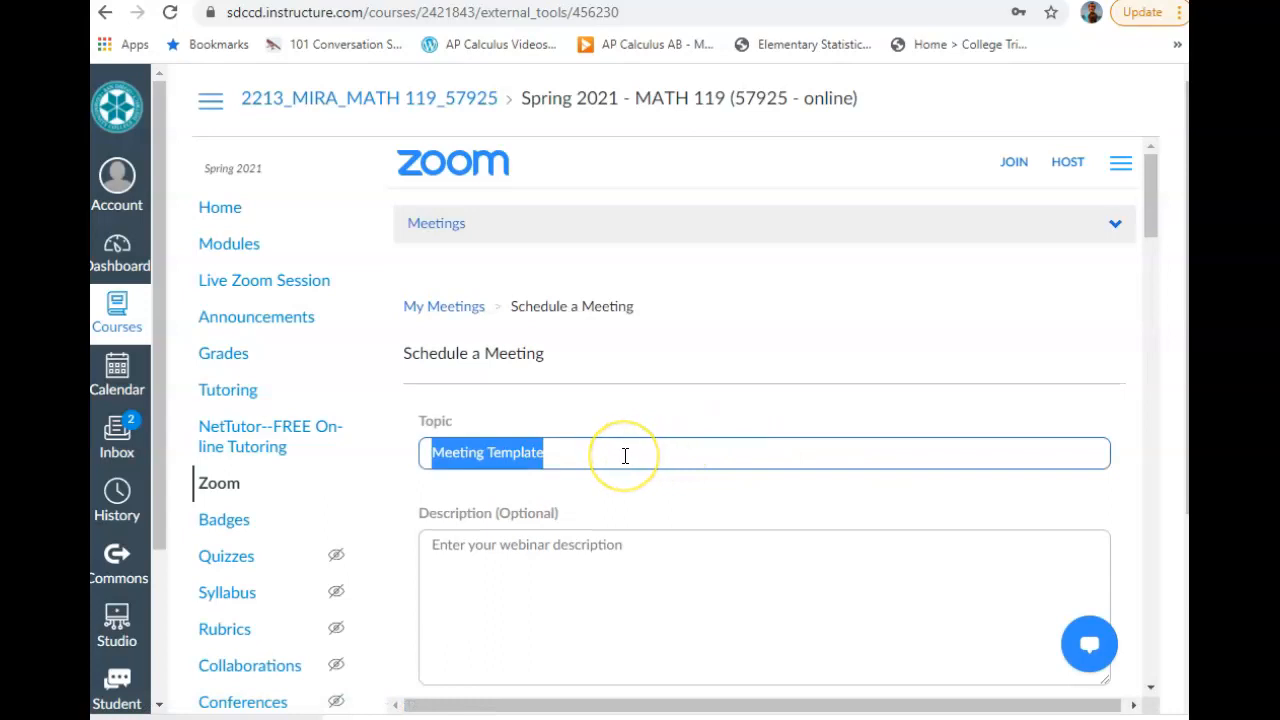
{"action": "type", "text": "Monday Math 245 Class"}
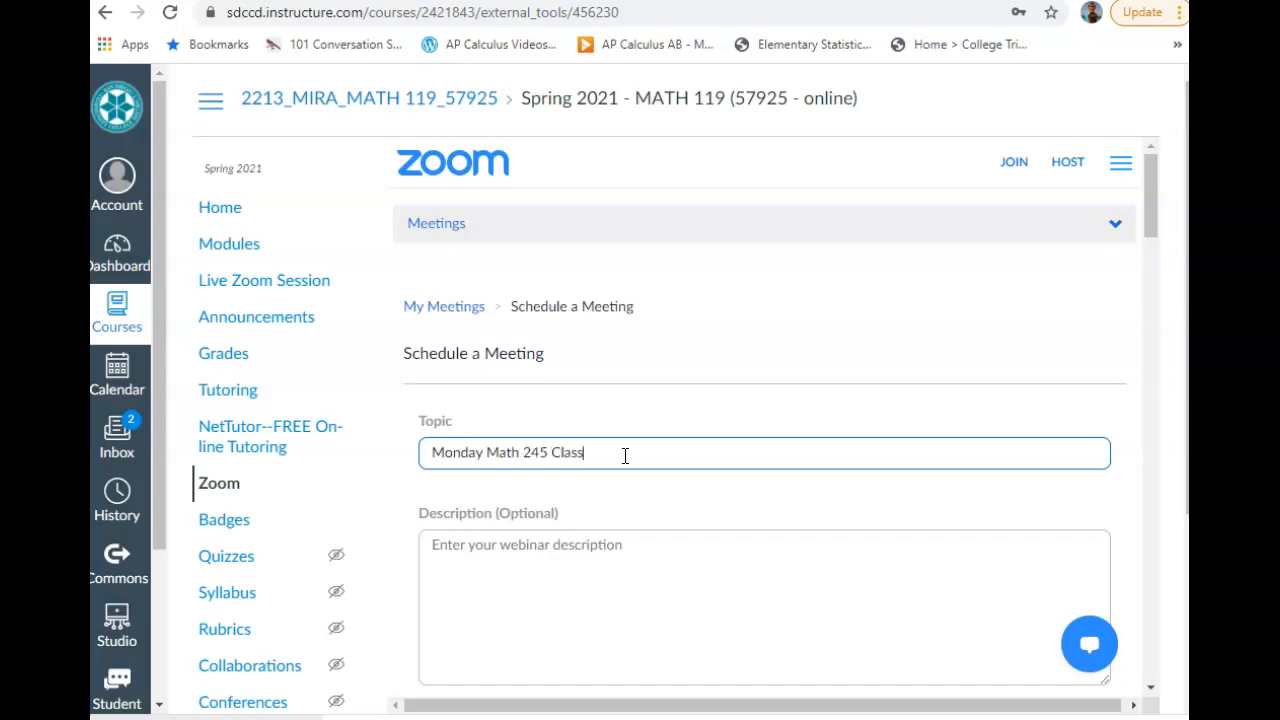
Set the new meeting's start to 04/12/2021 at 10:00 AM and its duration to 2 hr.
{"action": "scroll", "coordinate": [625, 456], "scroll_direction": "down", "scroll_amount": 3}
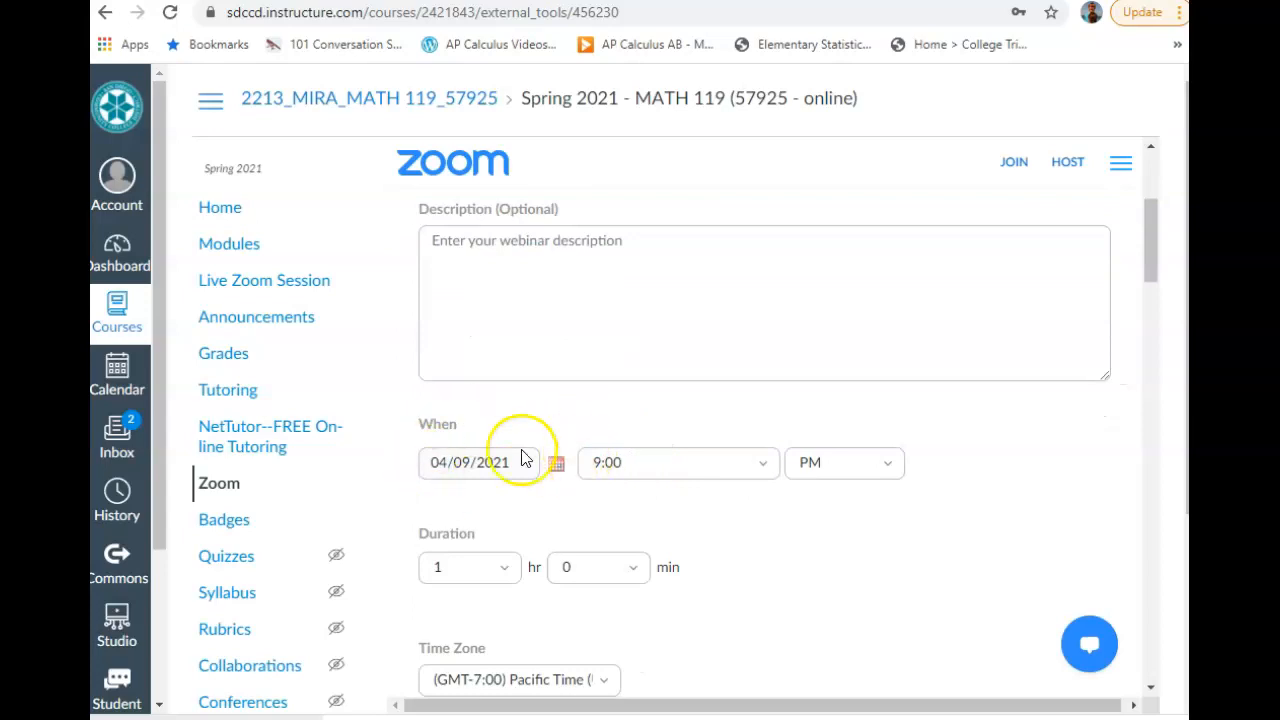
{"action": "left_click", "coordinate": [547, 467]}
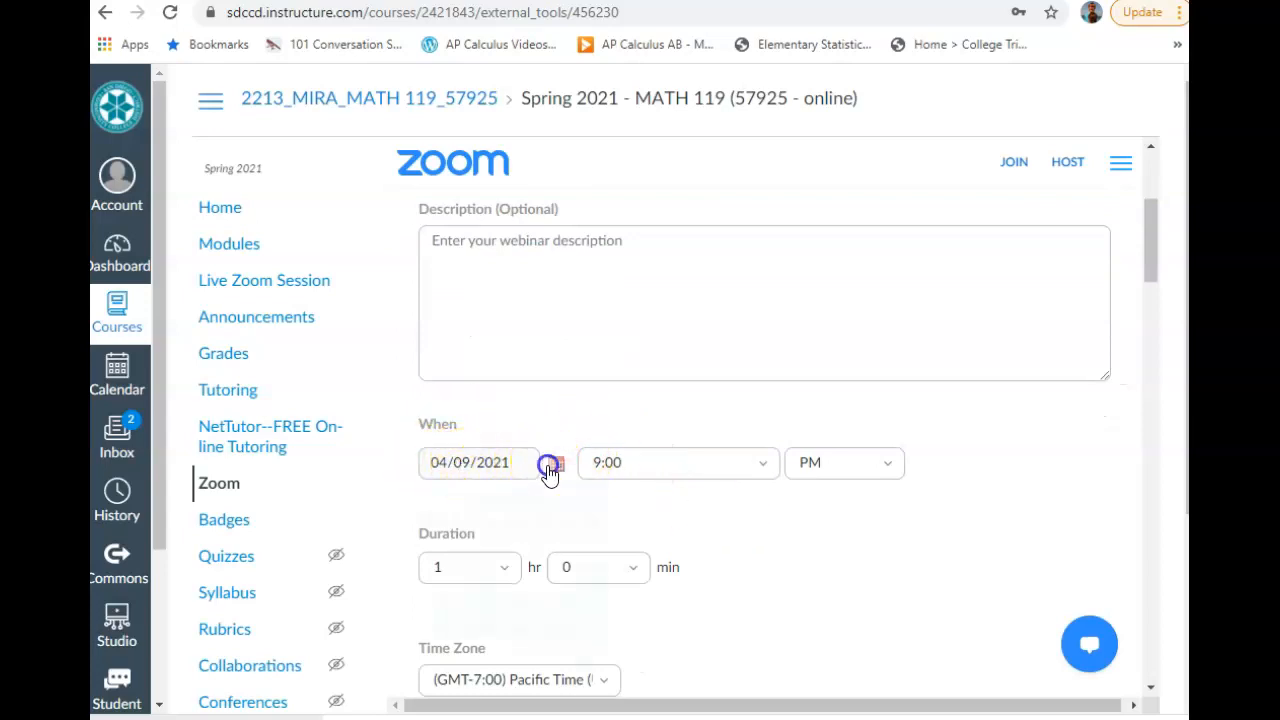
{"action": "left_click", "coordinate": [463, 588]}
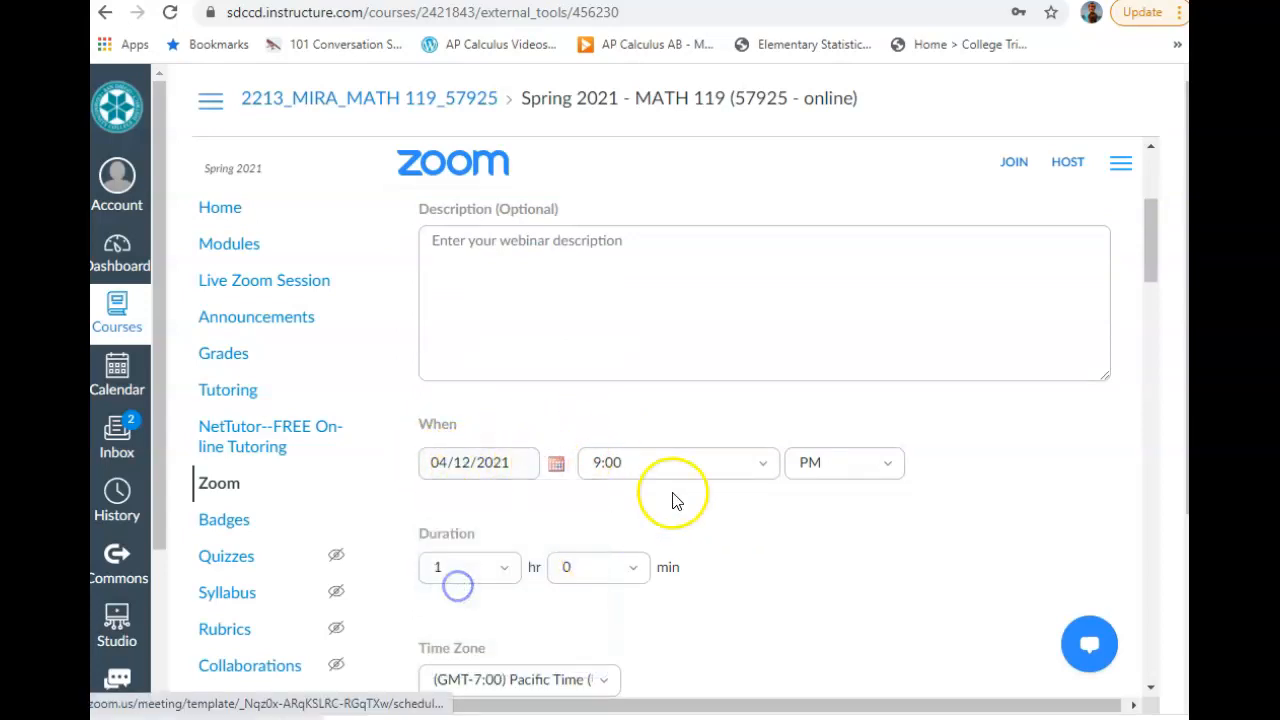
{"action": "left_click", "coordinate": [665, 471]}
{"action": "scroll", "coordinate": [654, 351], "scroll_direction": "down", "scroll_amount": 4}
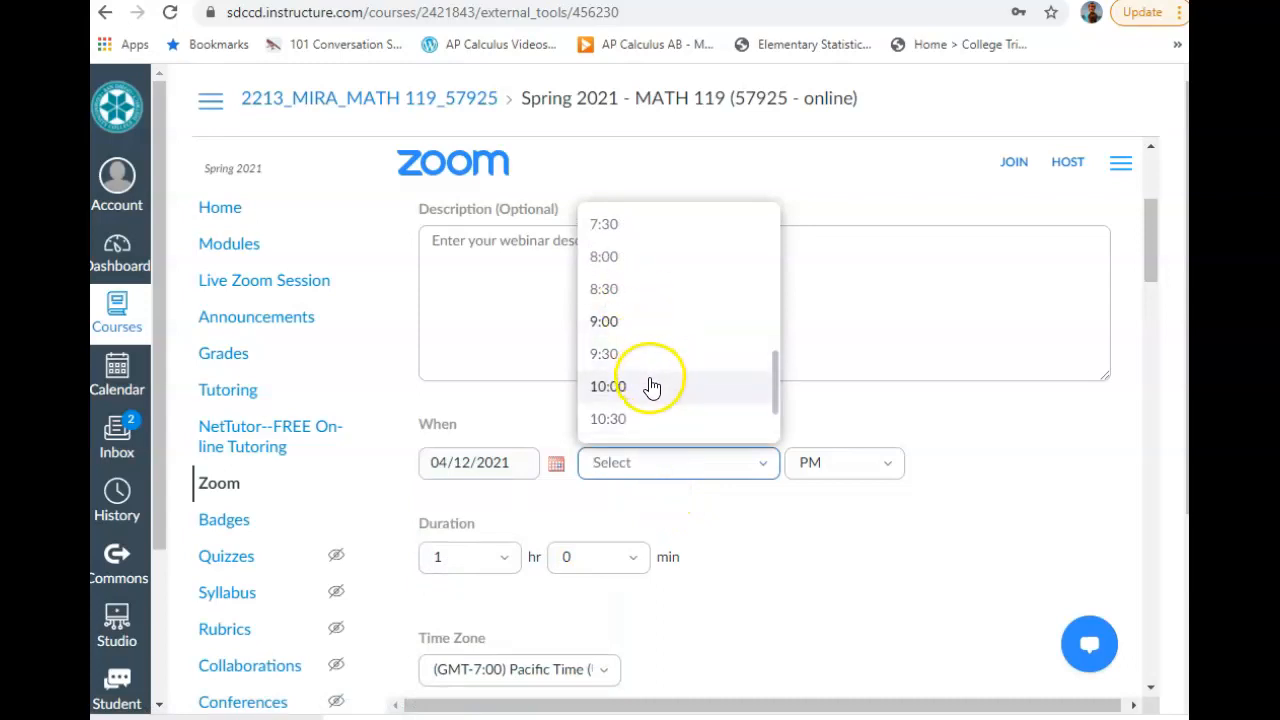
{"action": "left_click", "coordinate": [654, 380]}
{"action": "left_click", "coordinate": [826, 466]}
{"action": "left_click", "coordinate": [836, 506]}
{"action": "left_click", "coordinate": [444, 557]}
{"action": "left_click", "coordinate": [451, 380]}
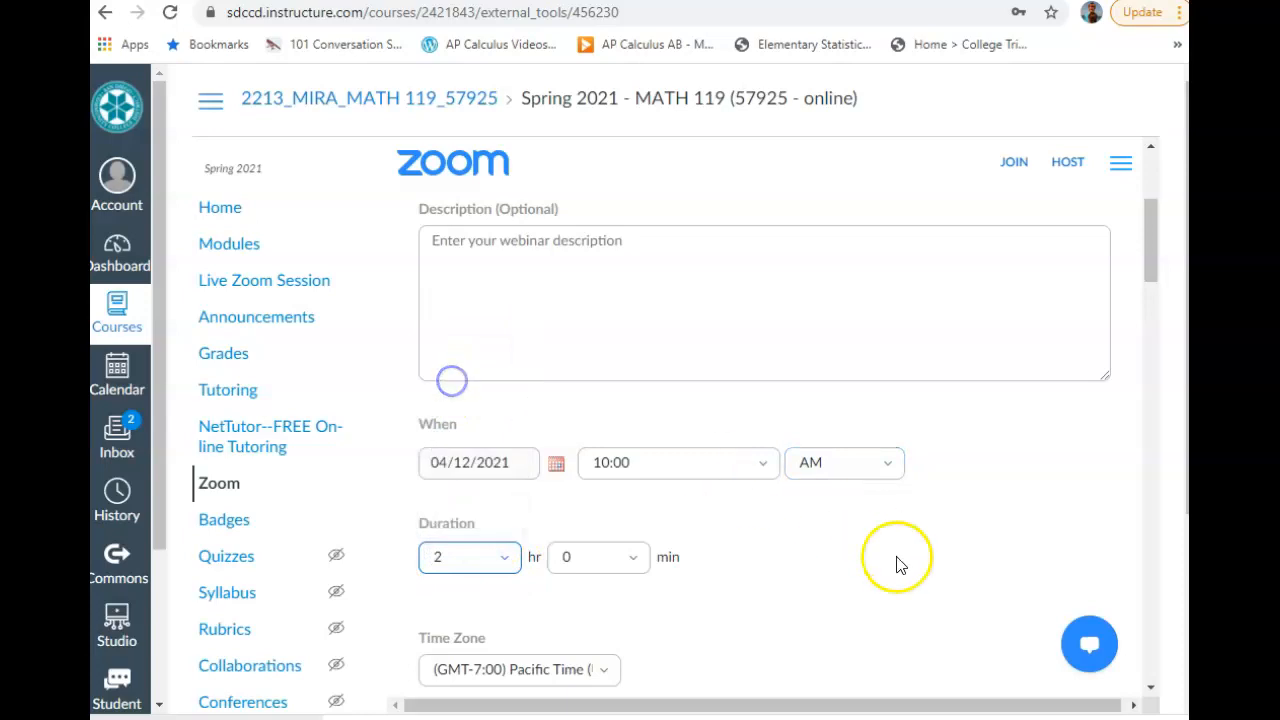
{"action": "left_click", "coordinate": [836, 565]}
Review the settings carried over from the template and save the new meeting.
{"action": "scroll", "coordinate": [836, 565], "scroll_direction": "down", "scroll_amount": 1}
{"action": "scroll", "coordinate": [836, 565], "scroll_direction": "down", "scroll_amount": 8}
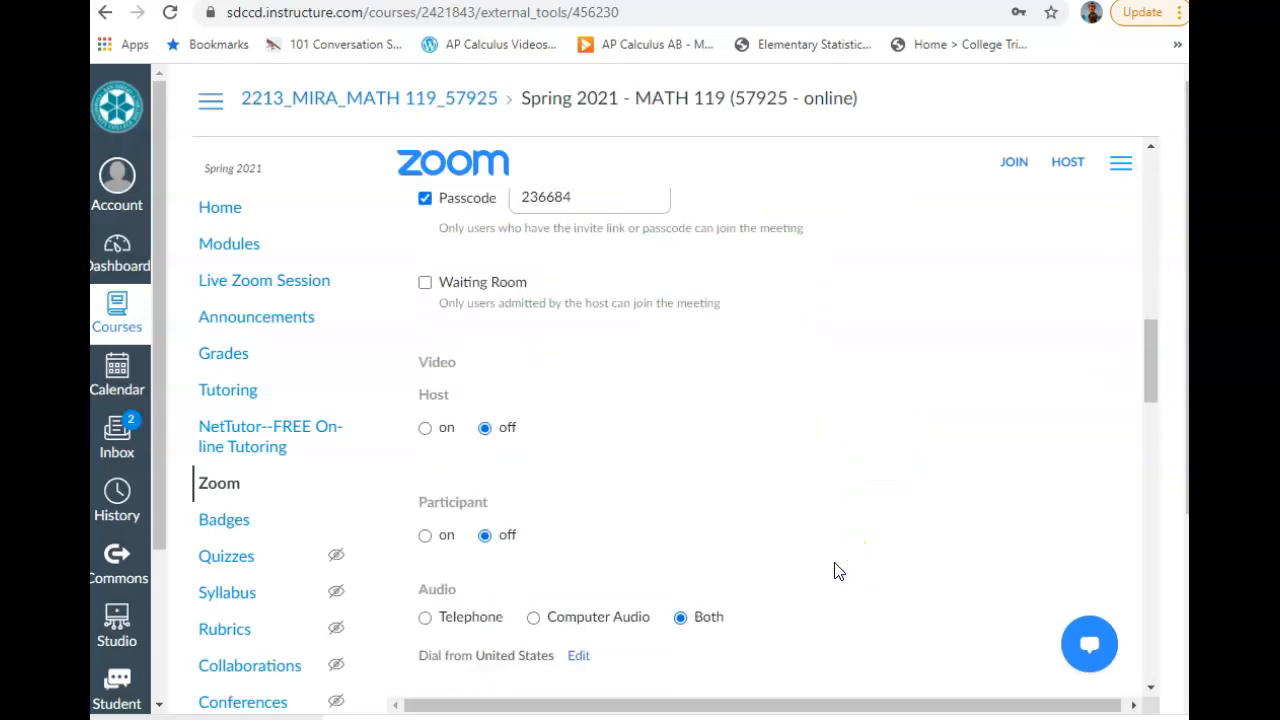
{"action": "scroll", "coordinate": [836, 565], "scroll_direction": "up", "scroll_amount": 4}
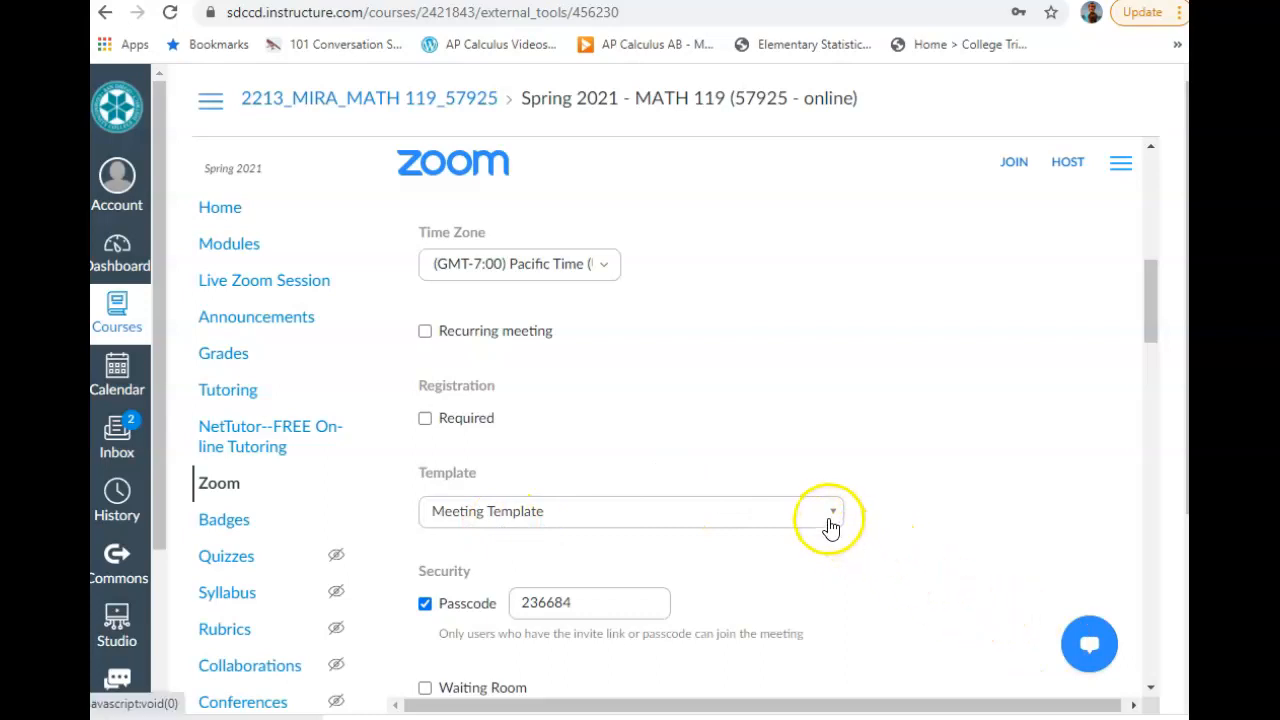
{"action": "scroll", "coordinate": [880, 530], "scroll_direction": "down", "scroll_amount": 5}
{"action": "scroll", "coordinate": [883, 527], "scroll_direction": "down", "scroll_amount": 8}
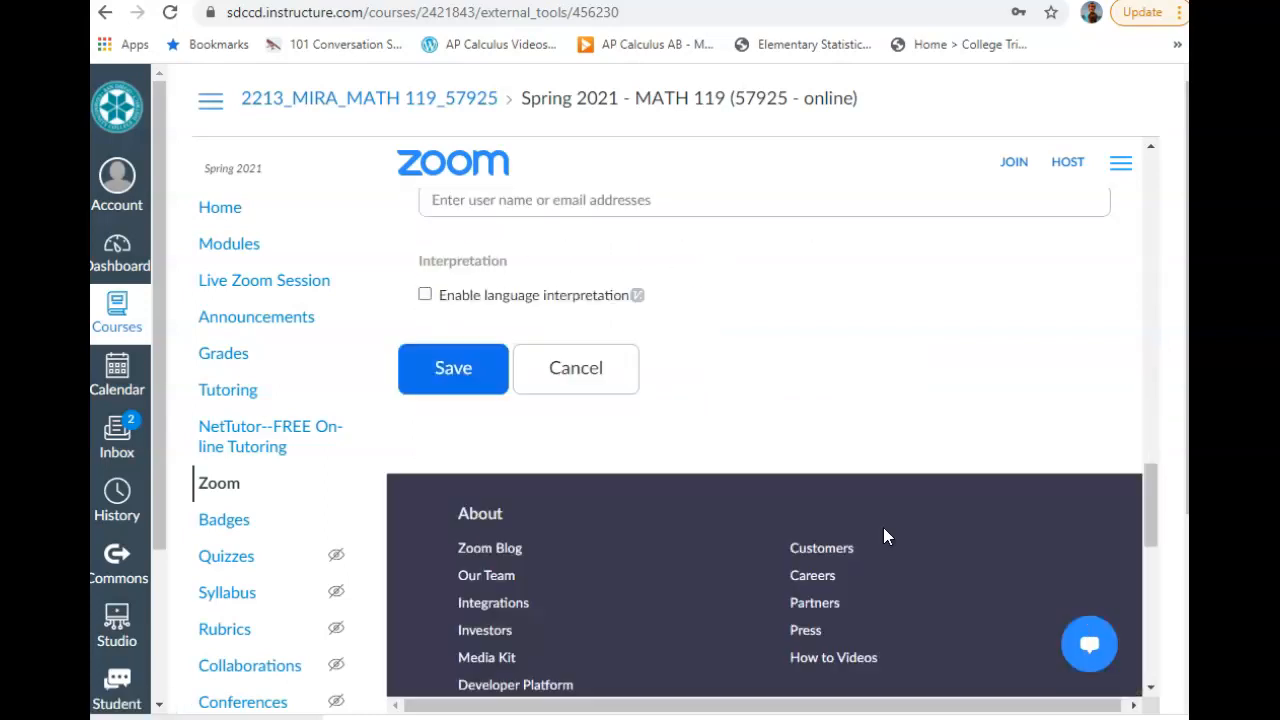
{"action": "scroll", "coordinate": [700, 550], "scroll_direction": "up", "scroll_amount": 2}
{"action": "left_click", "coordinate": [443, 521]}
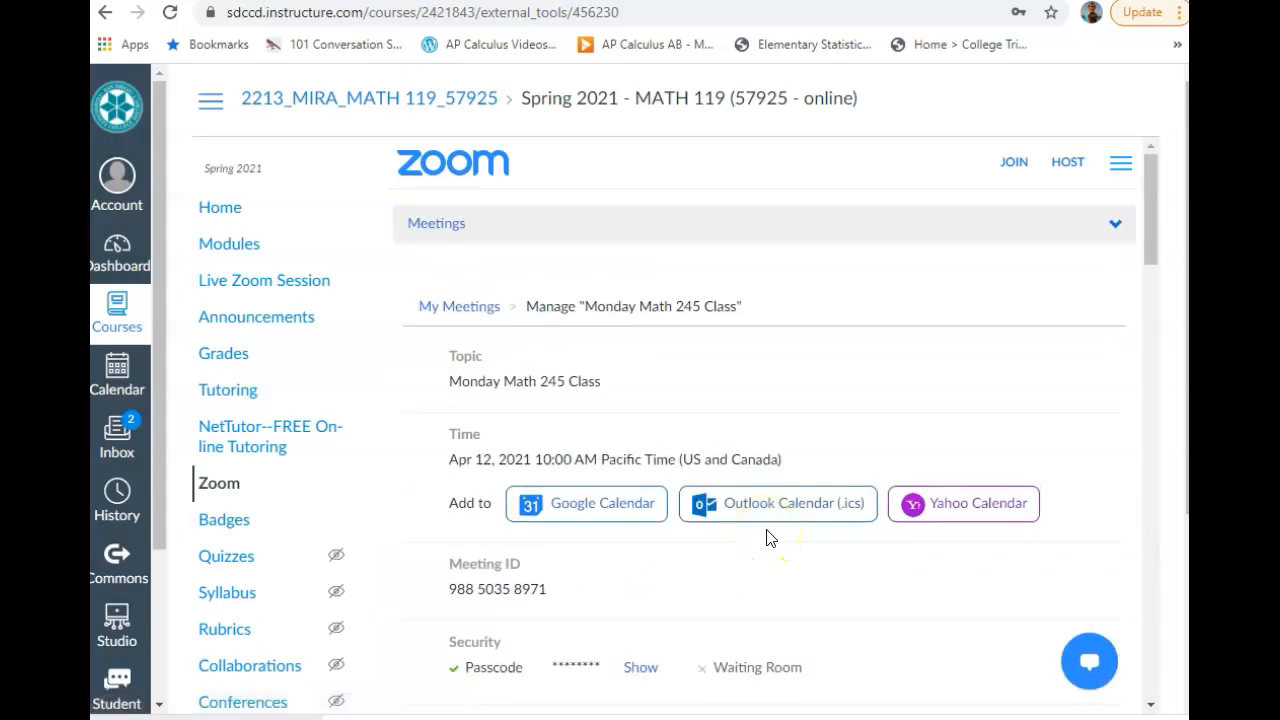
Check the polls carried over to the "Monday Math 245 Class" meeting and return to the list of meetings.
{"action": "scroll", "coordinate": [768, 536], "scroll_direction": "down", "scroll_amount": 12}
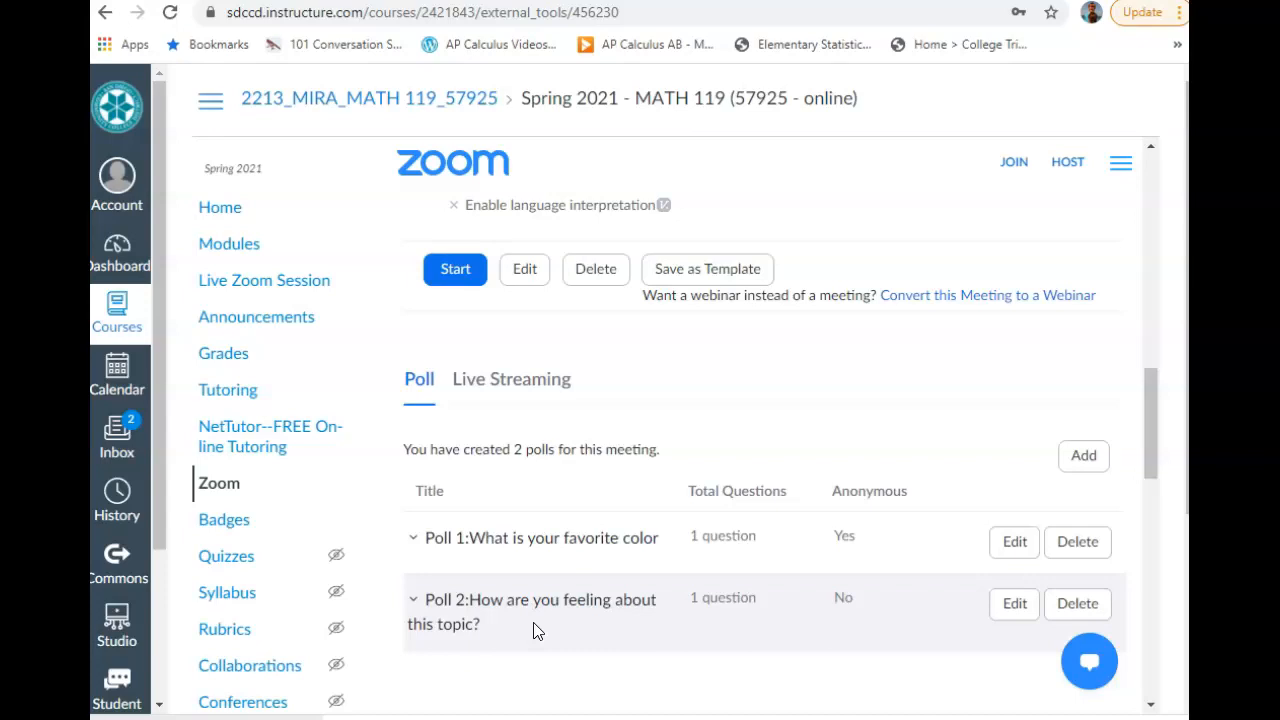
{"action": "scroll", "coordinate": [570, 460], "scroll_direction": "up", "scroll_amount": 12}
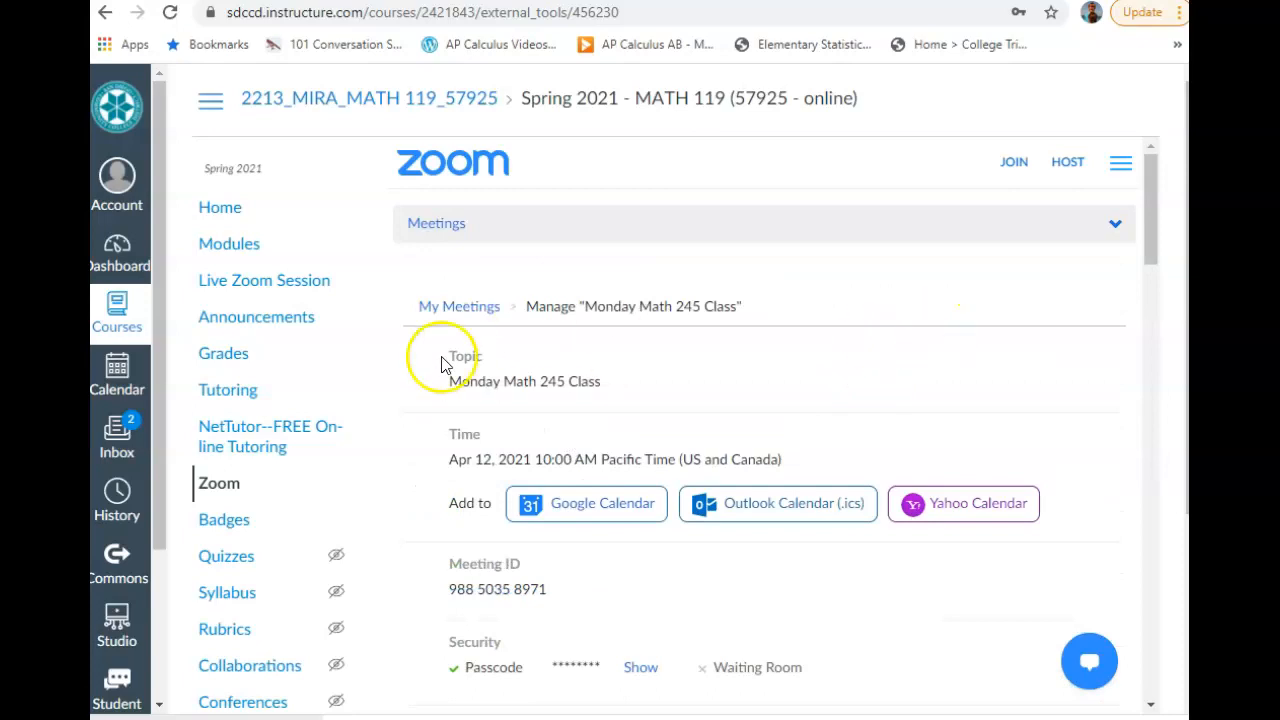
{"action": "left_click", "coordinate": [465, 310]}
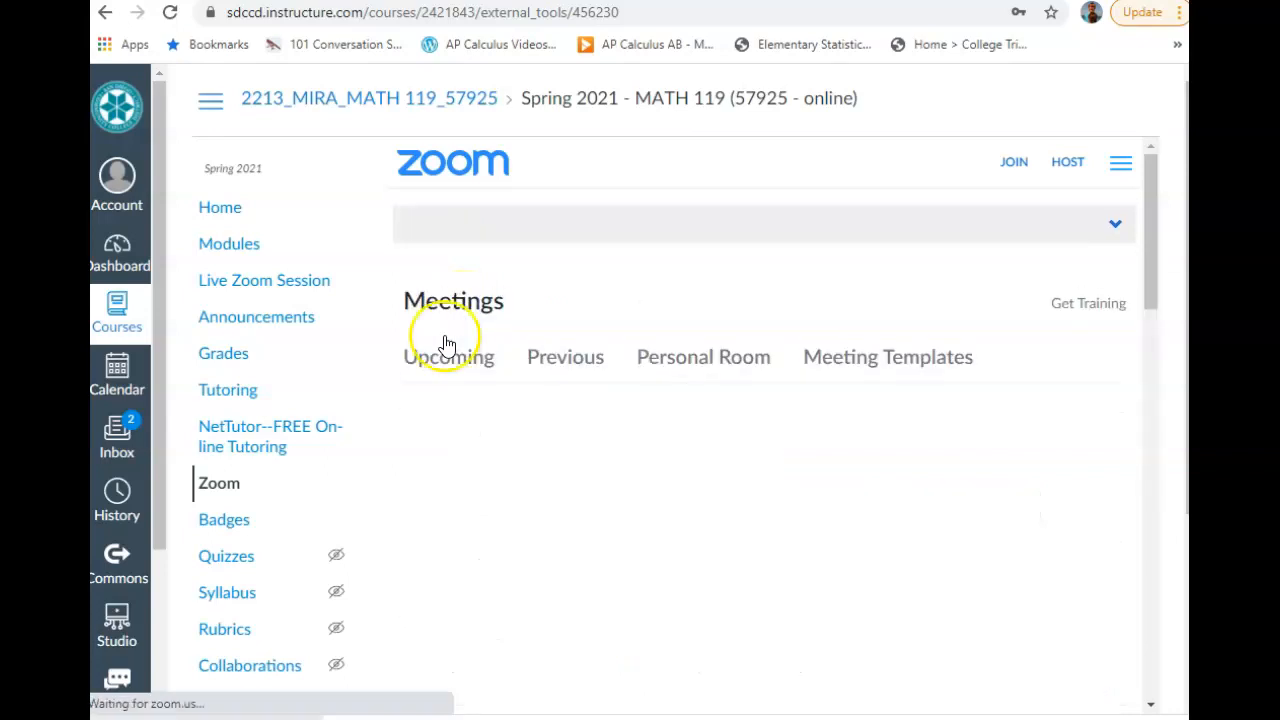